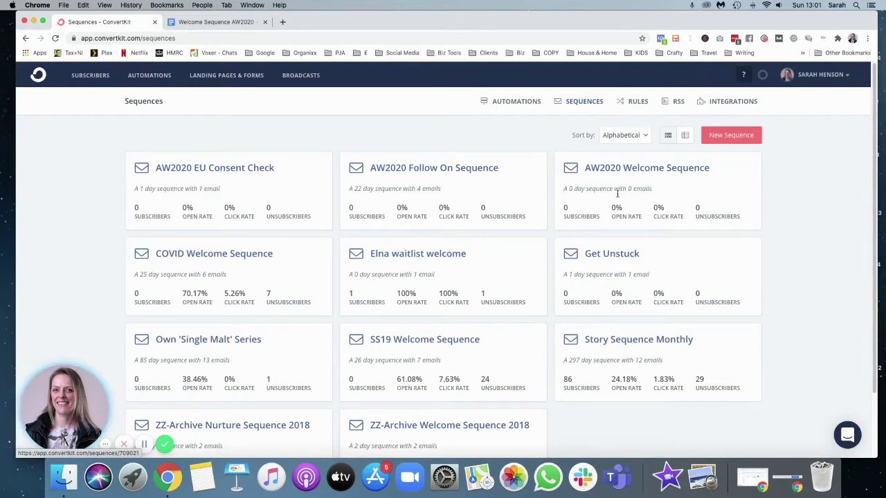
Add two blank emails to the AW2020 Welcome Sequence
left_click(720, 137)
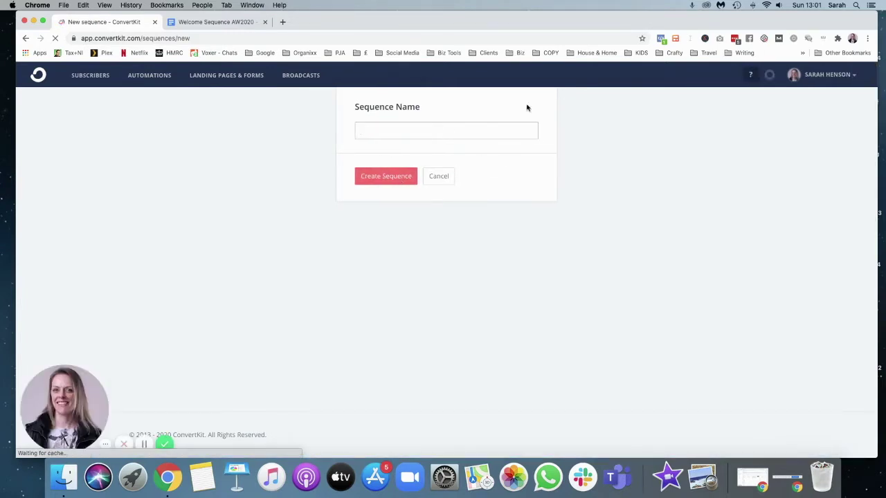
left_click(149, 77)
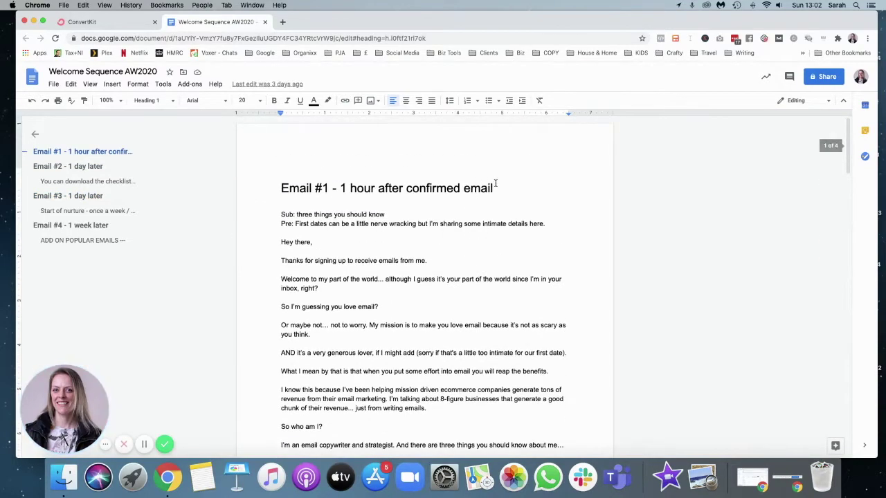
left_click(113, 25)
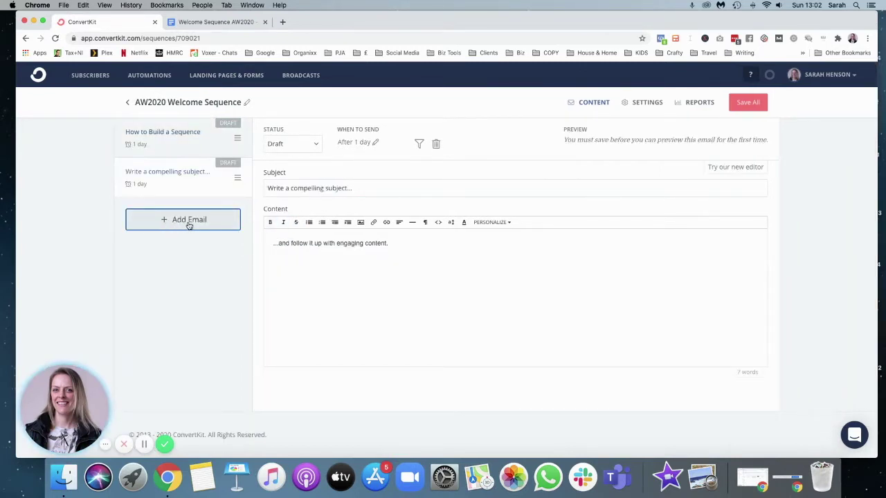
left_click(187, 221)
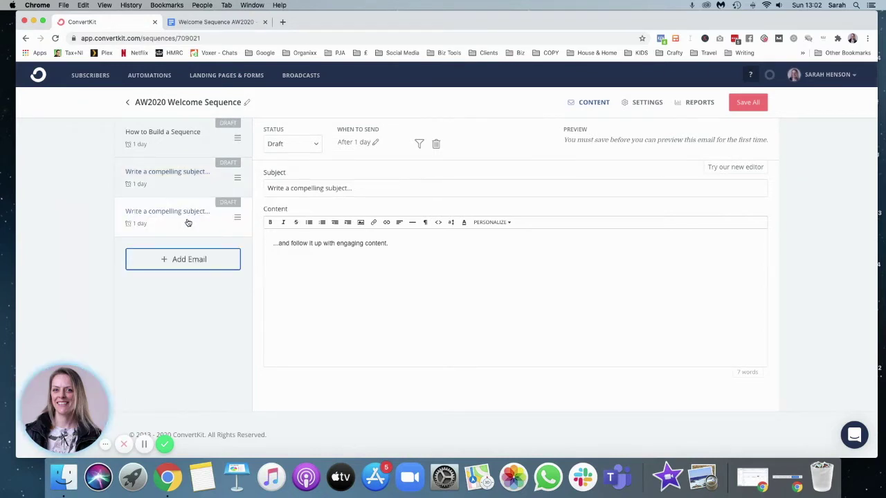
Replace the first email's subject with "three things you should know", copied from Email #1 in the Welcome Sequence AW2020 document
left_click(186, 147)
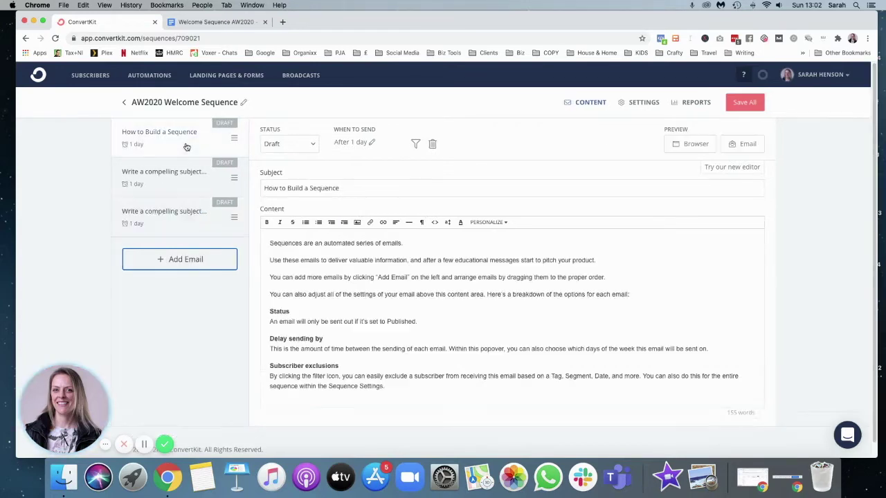
left_click(214, 22)
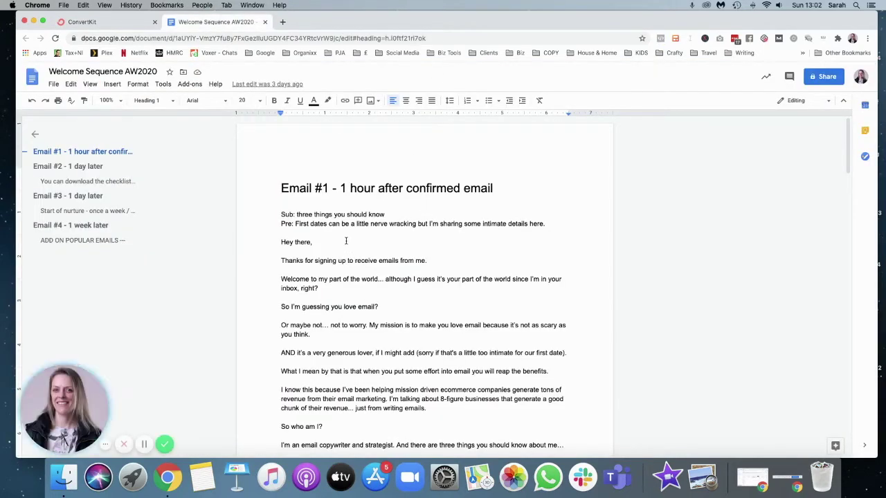
left_click_drag(393, 214, 297, 215)
key("super+c")
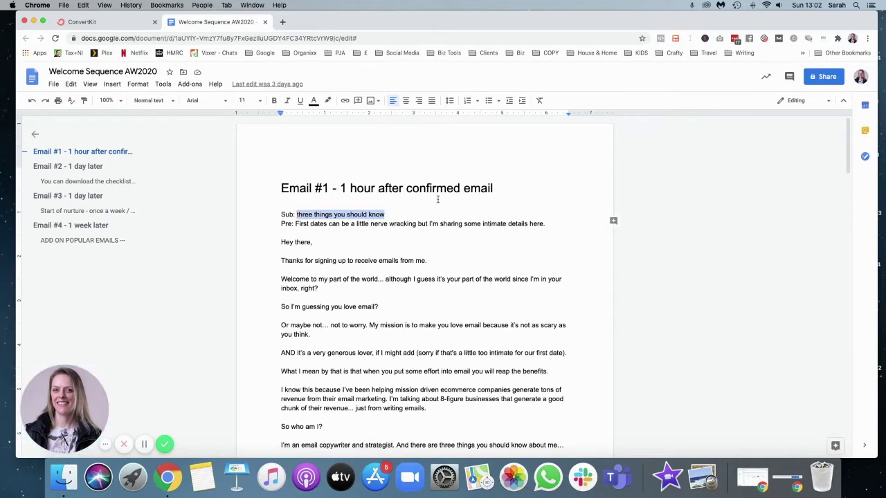
left_click(107, 23)
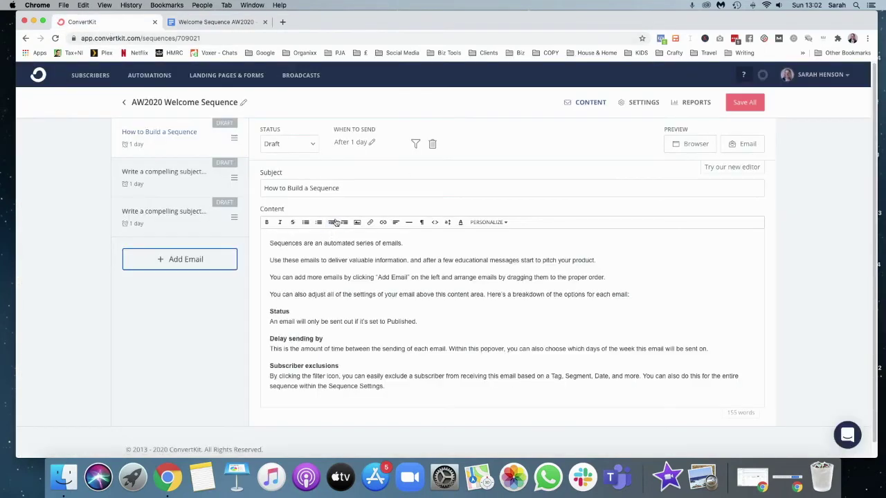
left_click_drag(337, 188, 242, 192)
key("super+v")
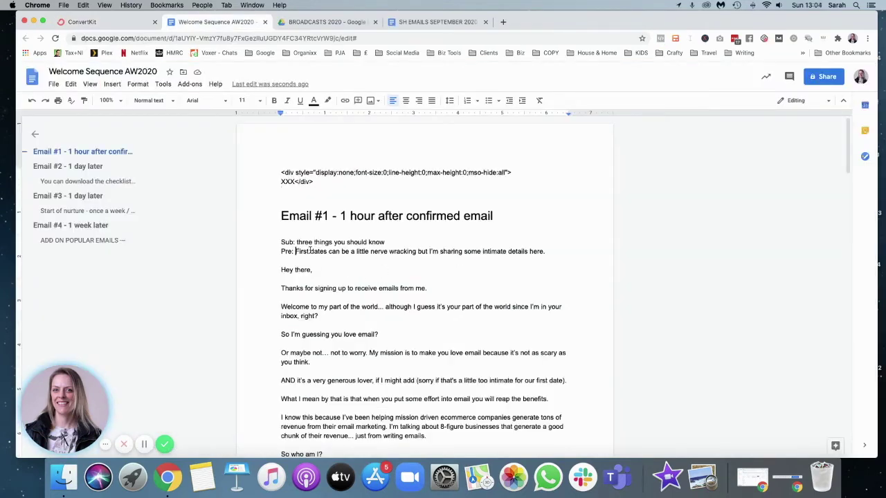
Replace the first email's placeholder content with the full Email #1 body text, from "Hey there," through the P.S., copied from the document
left_click_drag(310, 252, 582, 253)
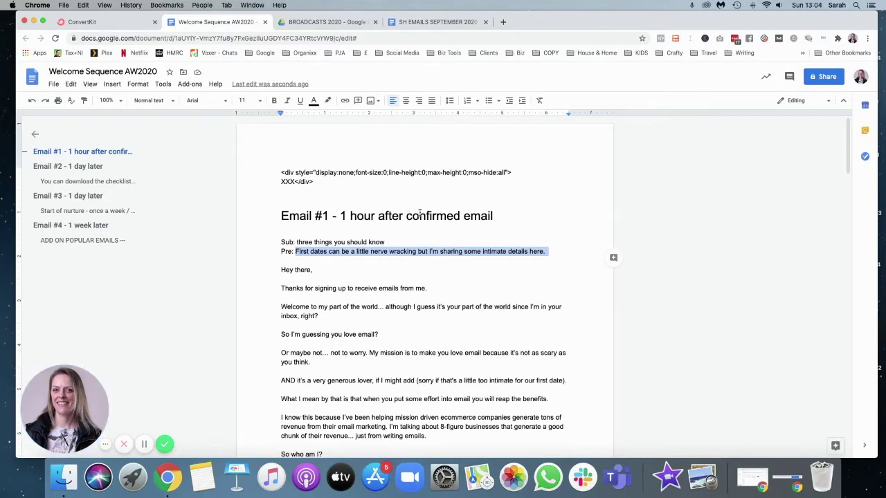
left_click(104, 21)
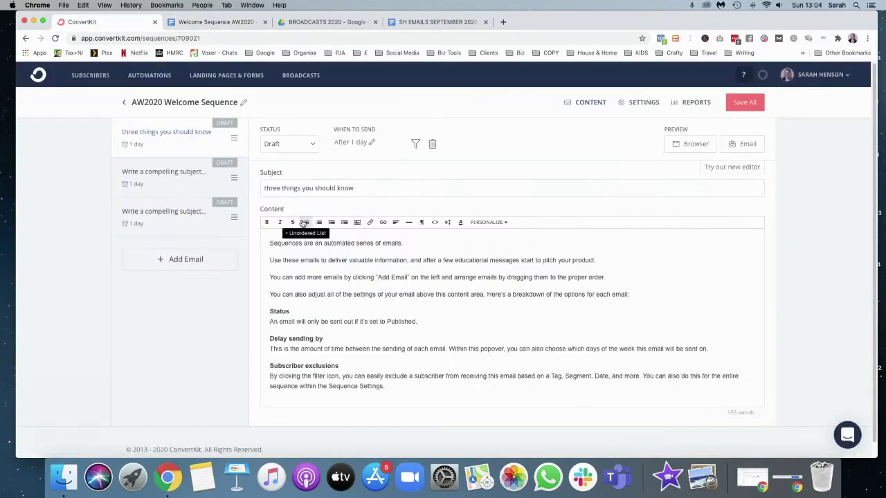
left_click(211, 21)
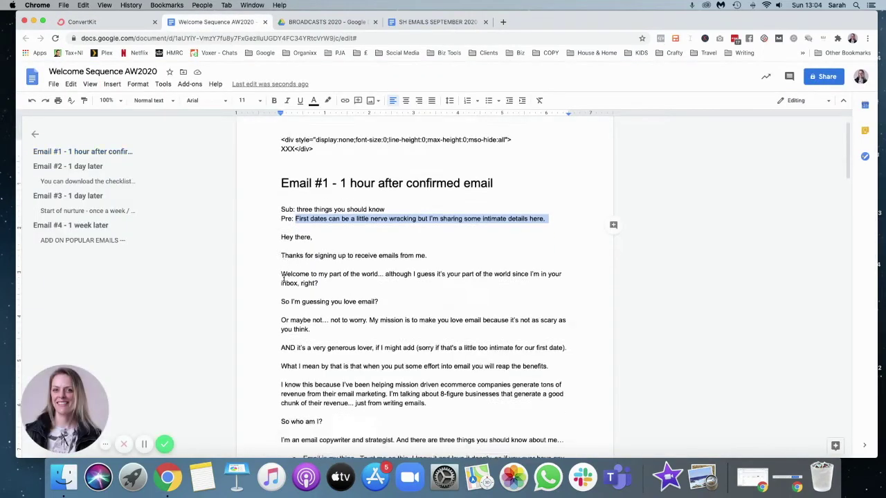
scroll(282, 278, "down", 1)
left_click_drag(280, 199, 372, 329)
scroll(435, 333, "down", 6)
scroll(434, 334, "down", 3)
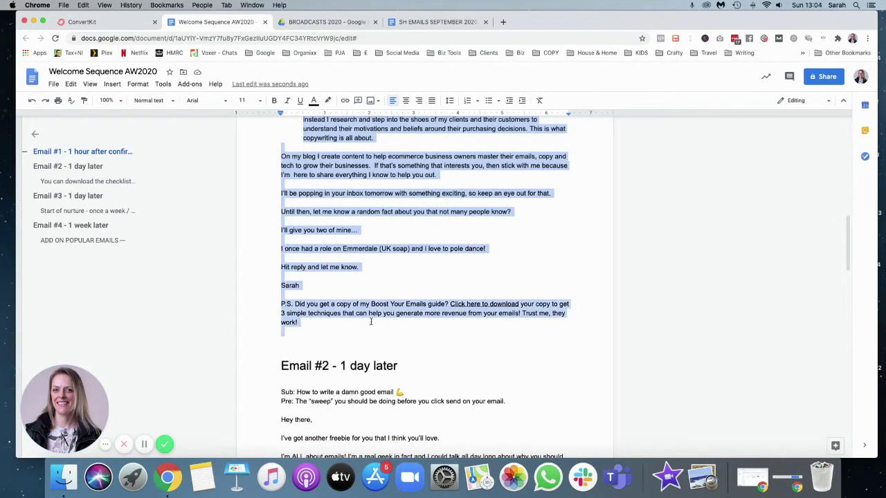
left_click(122, 23)
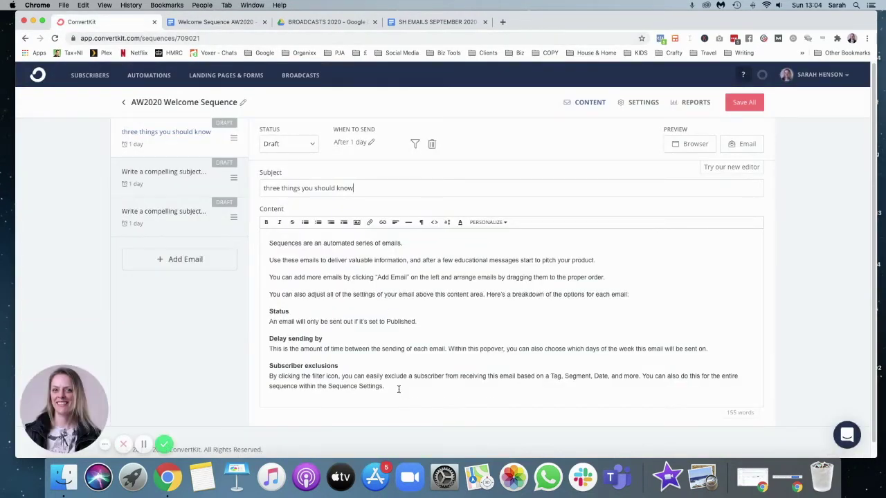
left_click_drag(398, 389, 261, 239)
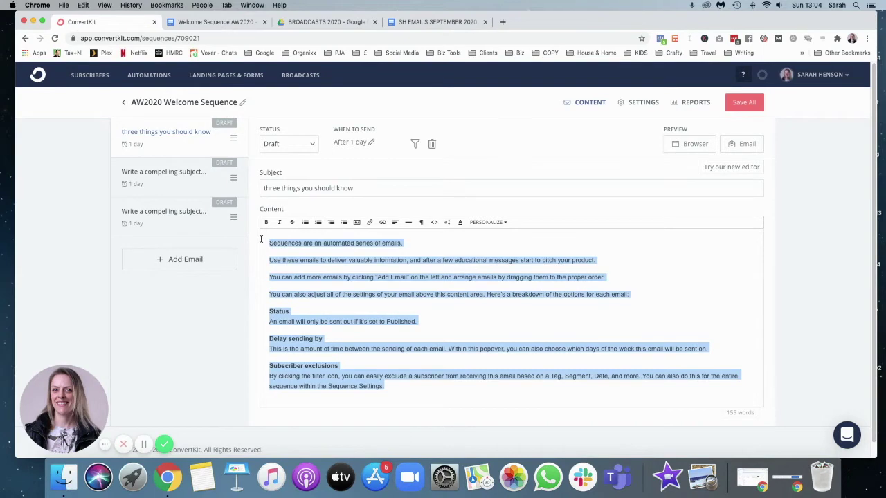
key("super+v")
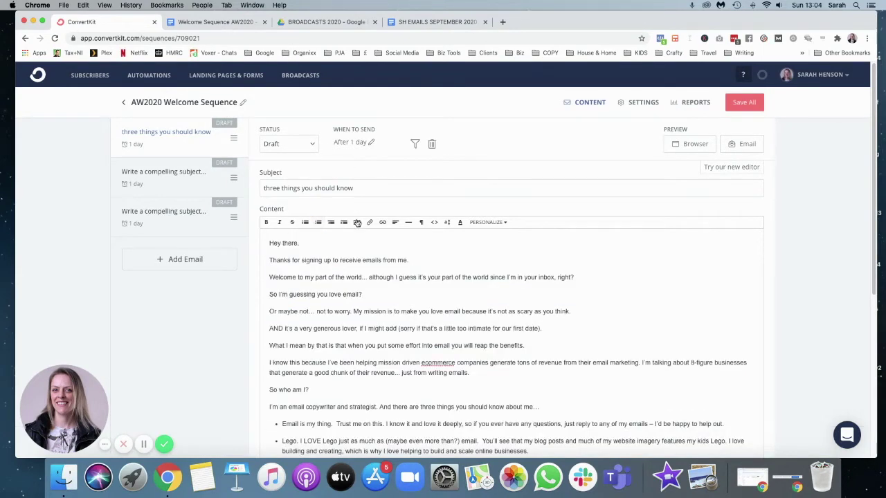
In the Welcome Sequence AW2020 document, copy the hidden-text div snippet below Email #1's "Pre:" line, with a blank line after it
left_click(215, 22)
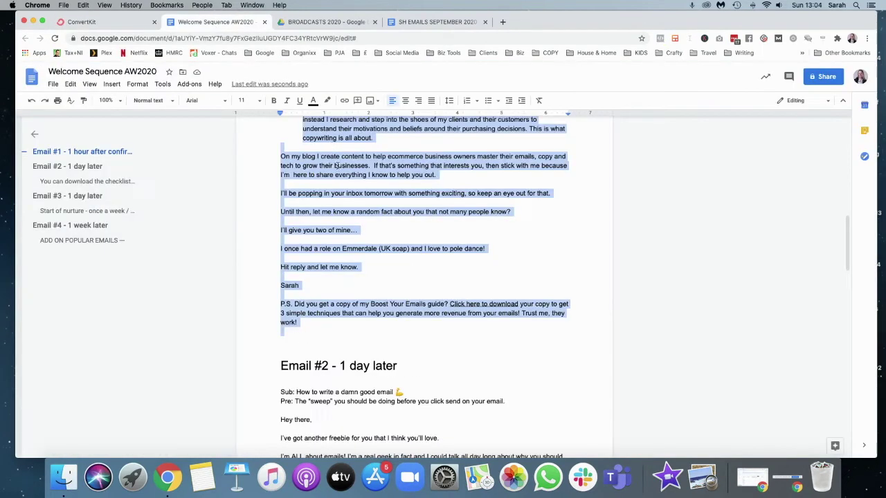
scroll(337, 164, "up", 10)
left_click_drag(321, 181, 263, 169)
key("super+c")
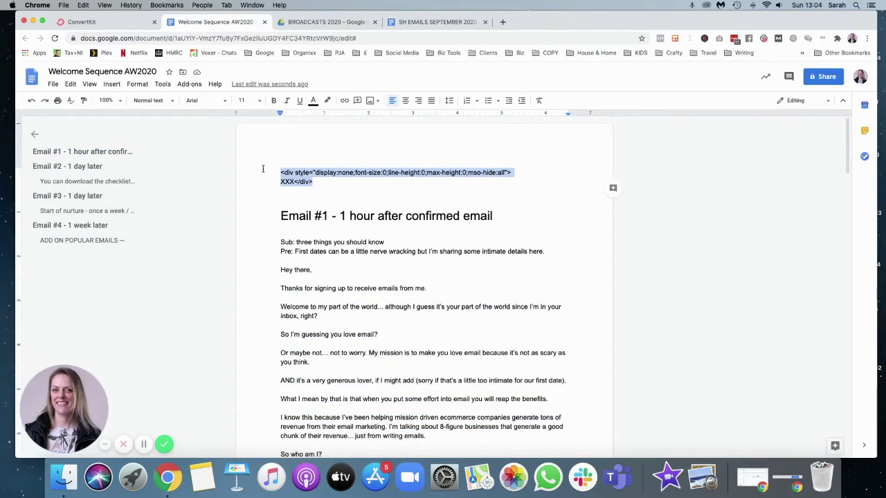
left_click(278, 259)
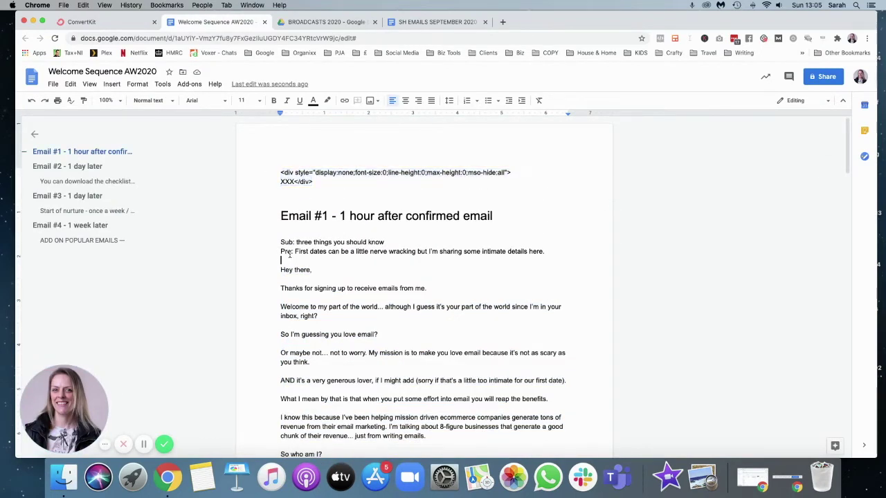
key("super+v")
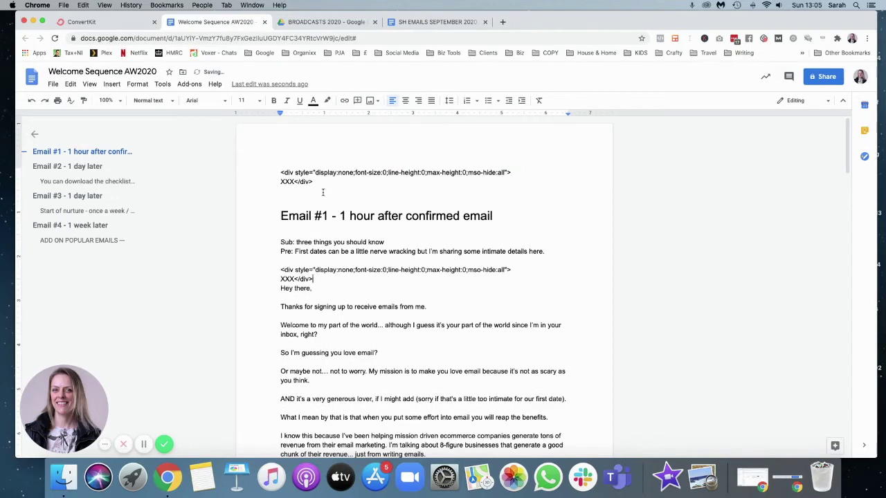
key("Return")
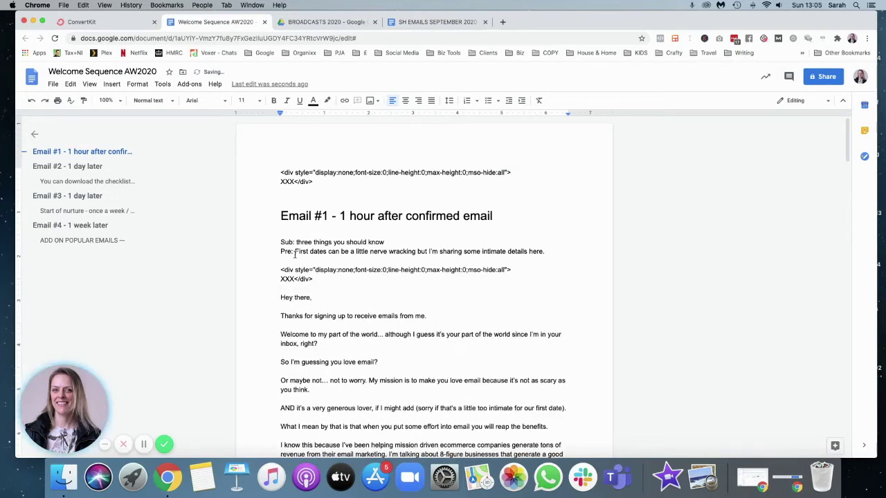
Replace XXX in the copied snippet with "First dates can be a little nerve wracking but I'm sharing some intimate details here."
left_click_drag(296, 253, 514, 255)
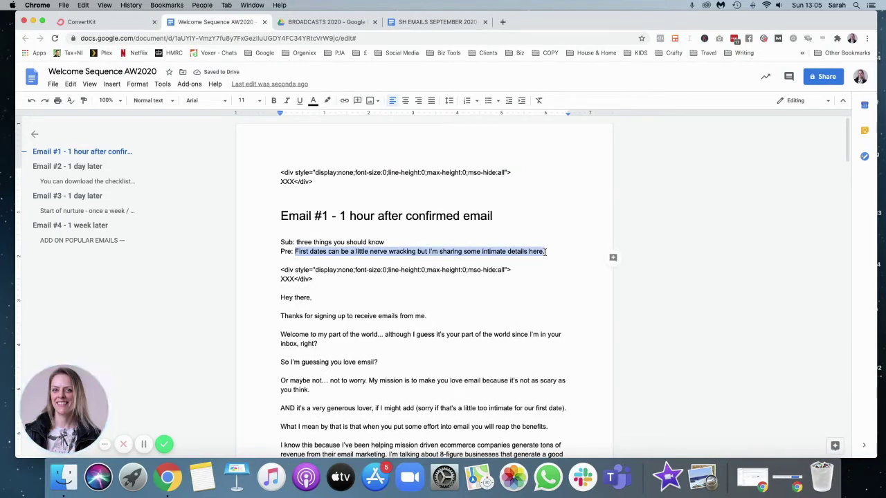
double_click(282, 279)
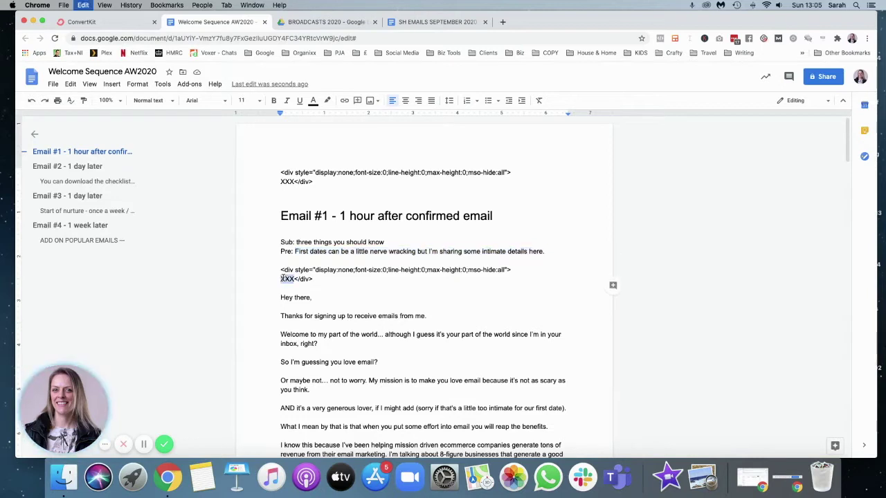
type("First dates can be a little nerve wracking but I'm sharing some intimate details here.")
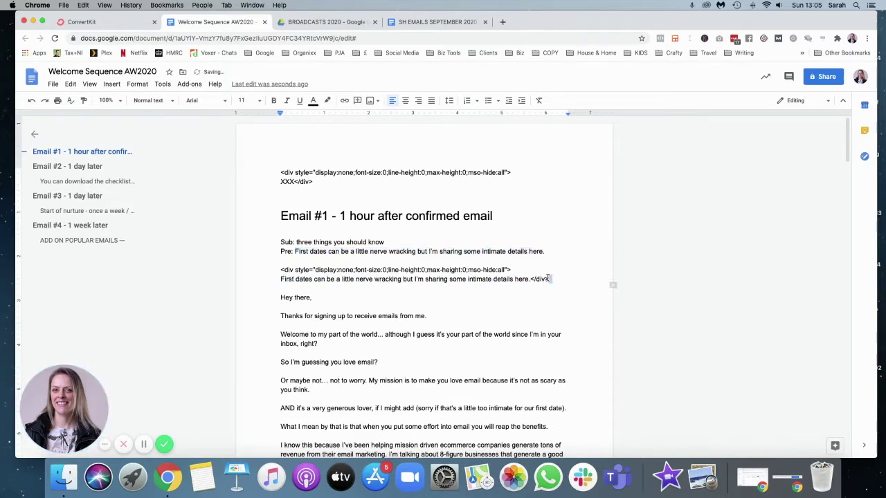
Insert the hidden preview div reading "Get this right and you could be scooping up $$$ that otherwise would have been lost" atop the email's HTML source
left_click_drag(549, 279, 281, 269)
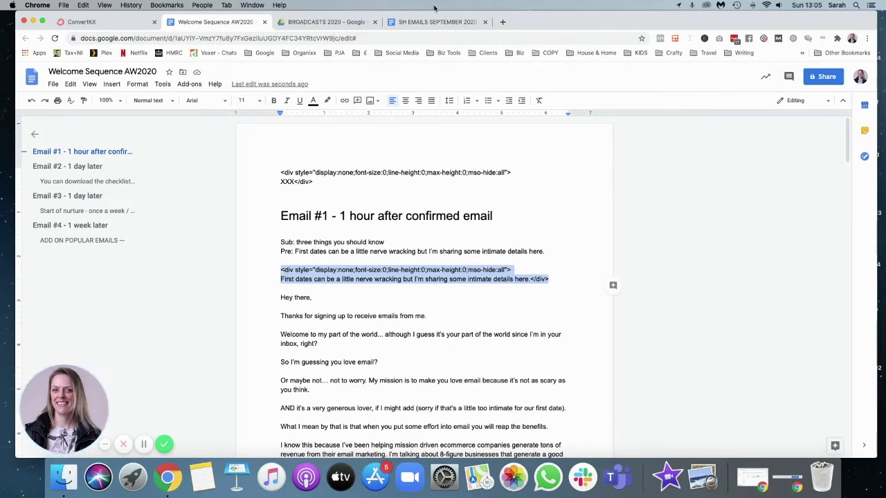
left_click(82, 21)
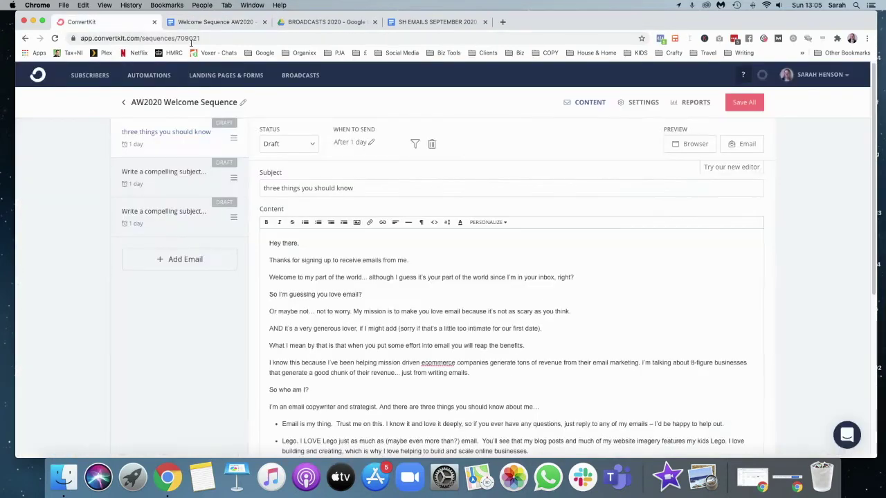
left_click(428, 225)
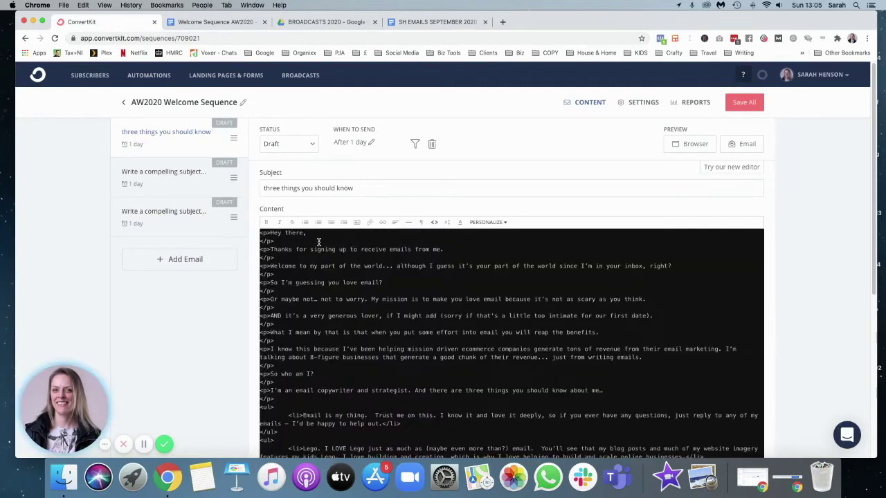
scroll(264, 233, "up", 2)
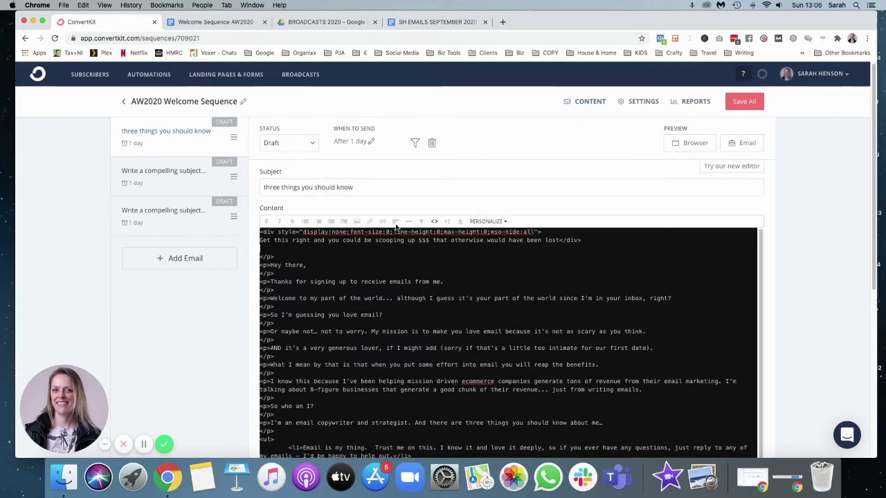
left_click(434, 223)
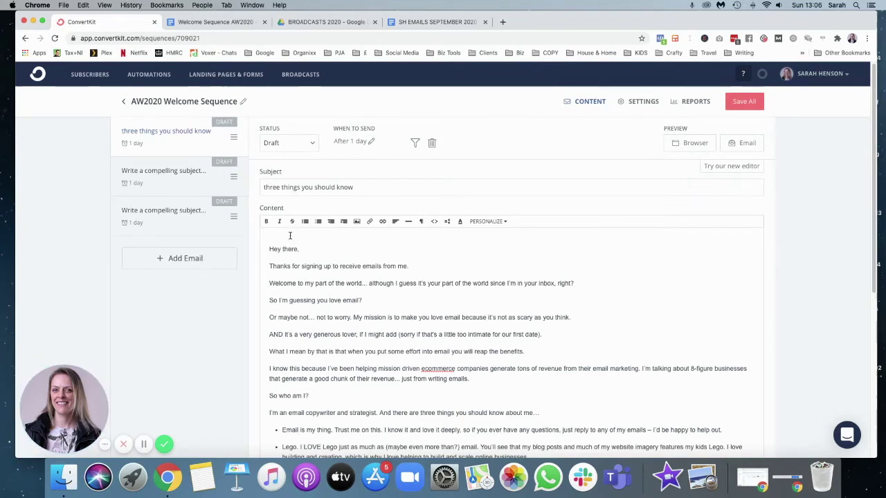
Remove the empty line above "Hey there," through the first email's HTML source and return to the visual editor
left_click(434, 221)
left_click(329, 232)
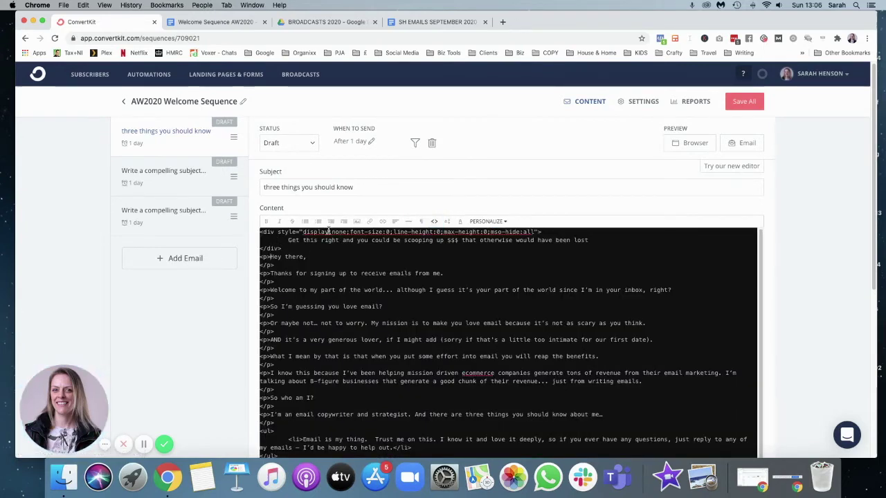
left_click(434, 221)
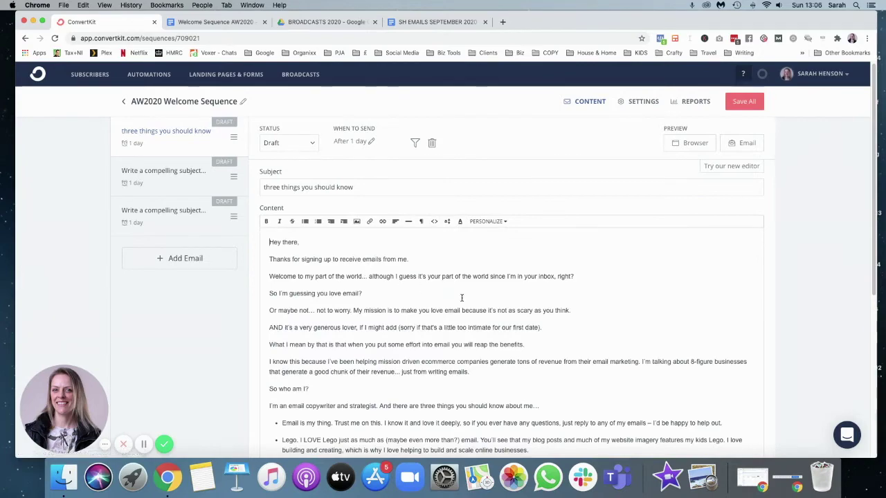
Review the first email's body down to its P.S. and compare it with the draft's "Click here to download" link text
scroll(462, 299, "down", 2)
scroll(462, 299, "down", 6)
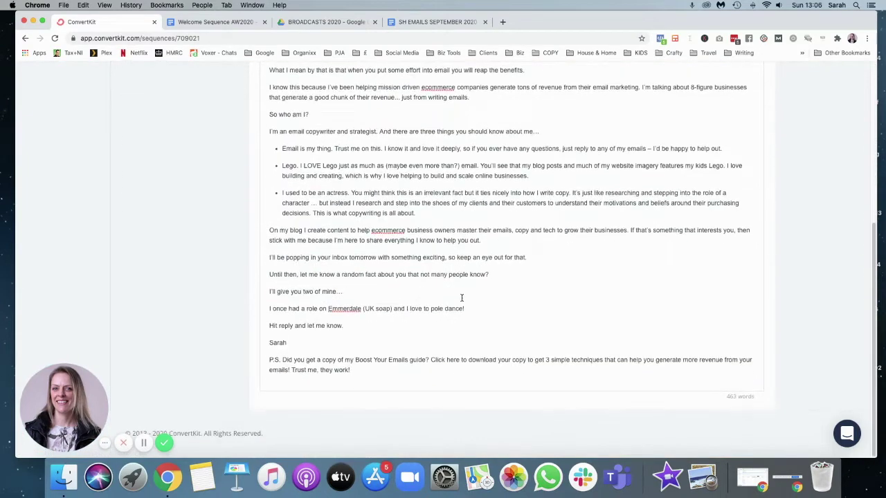
scroll(461, 298, "up", 2)
scroll(462, 298, "down", 2)
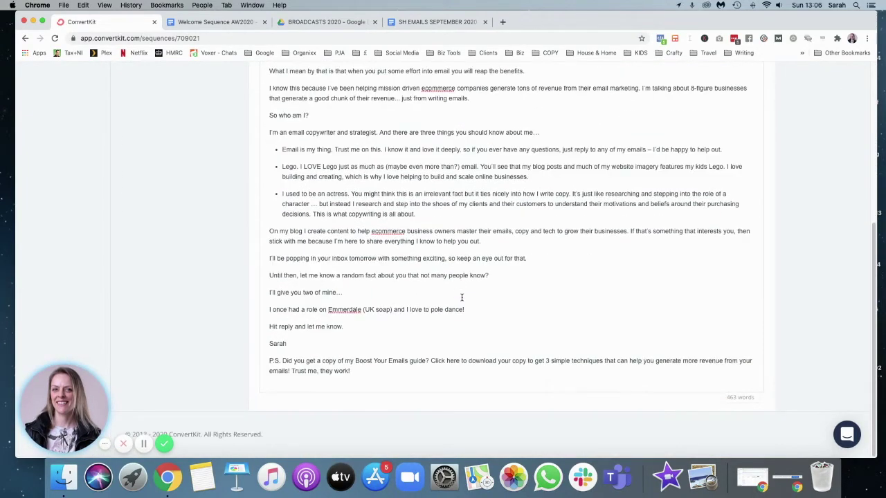
left_click(215, 22)
scroll(437, 253, "down", 10)
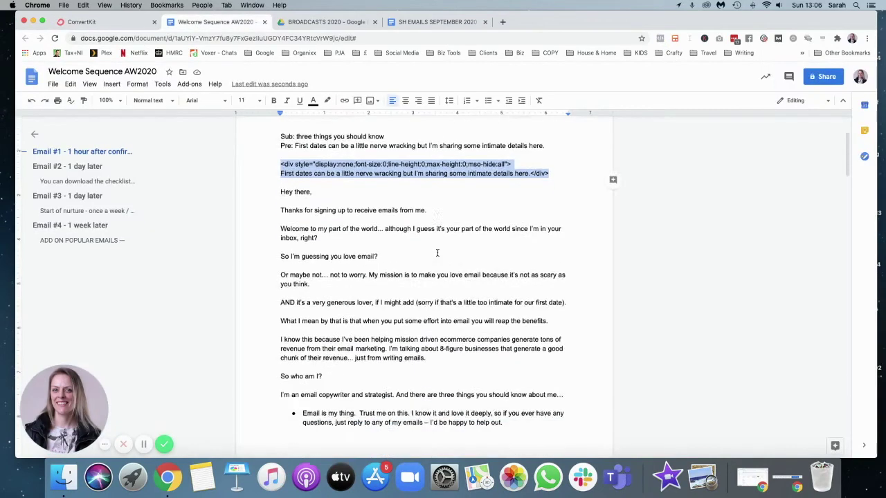
scroll(437, 253, "down", 8)
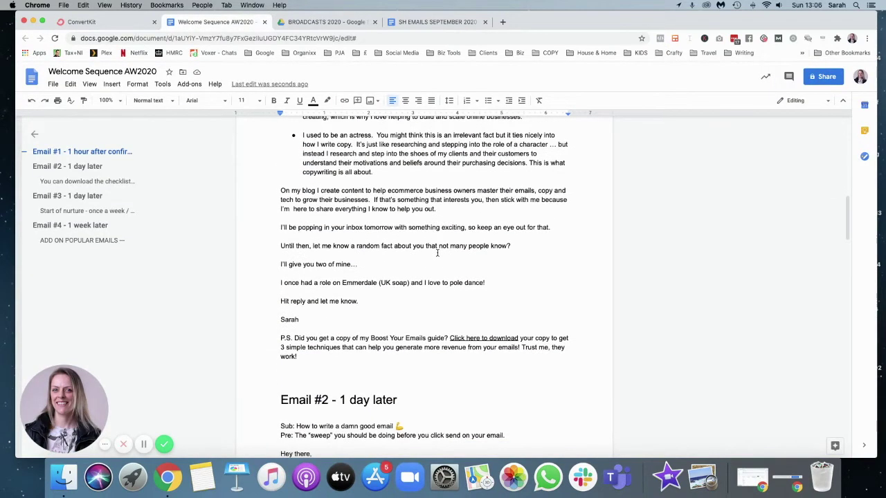
left_click_drag(450, 339, 520, 338)
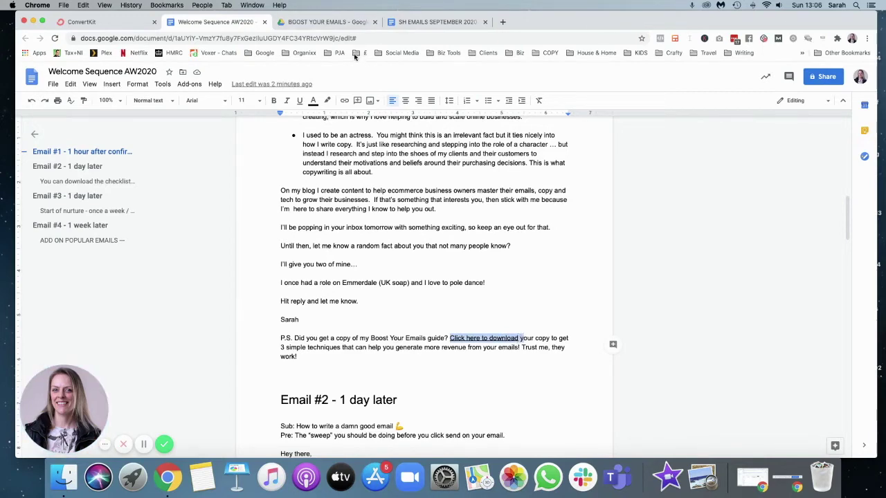
Copy the sharing link of Boost Your Emails.pdf from the BOOST YOUR EMAILS folder in Google Drive
left_click(332, 22)
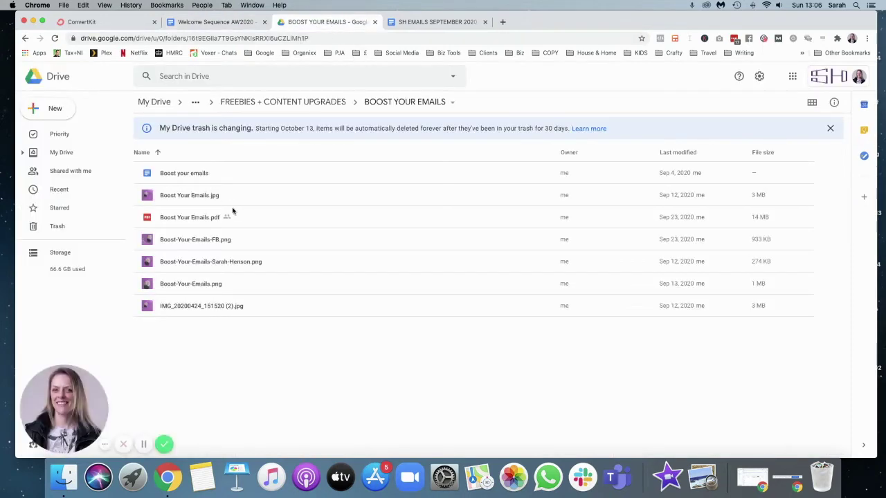
left_click(188, 220)
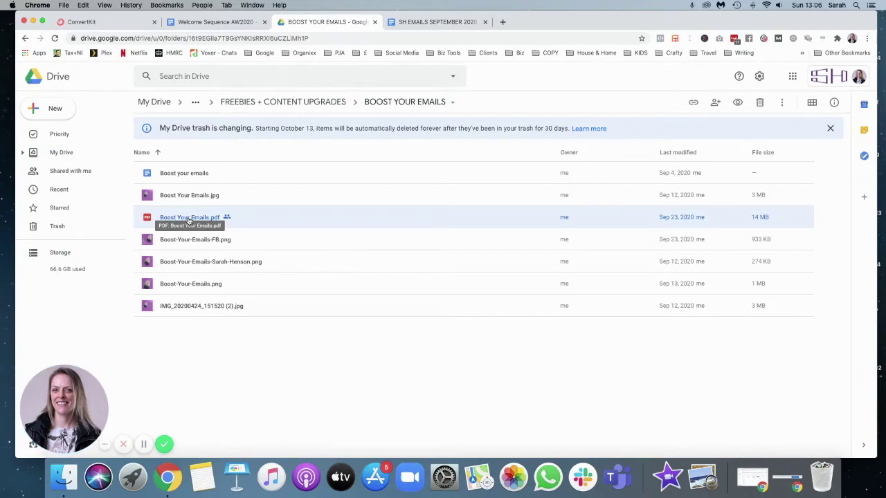
right_click(188, 219)
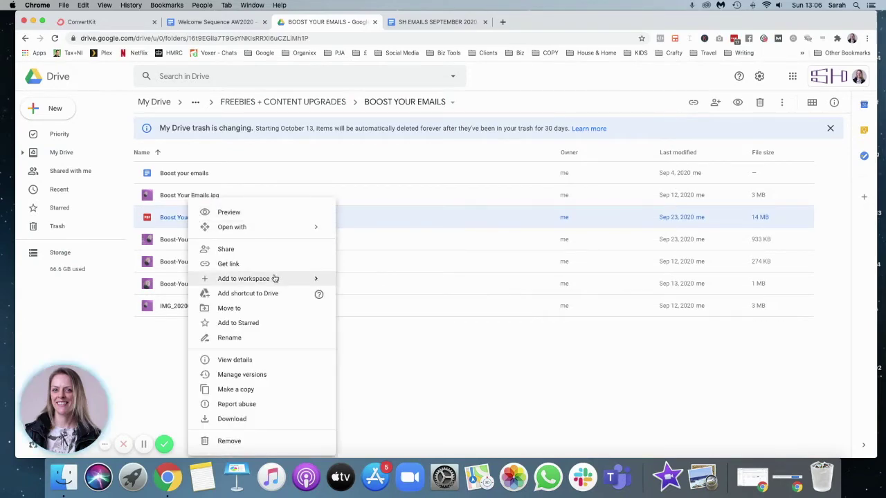
left_click(245, 263)
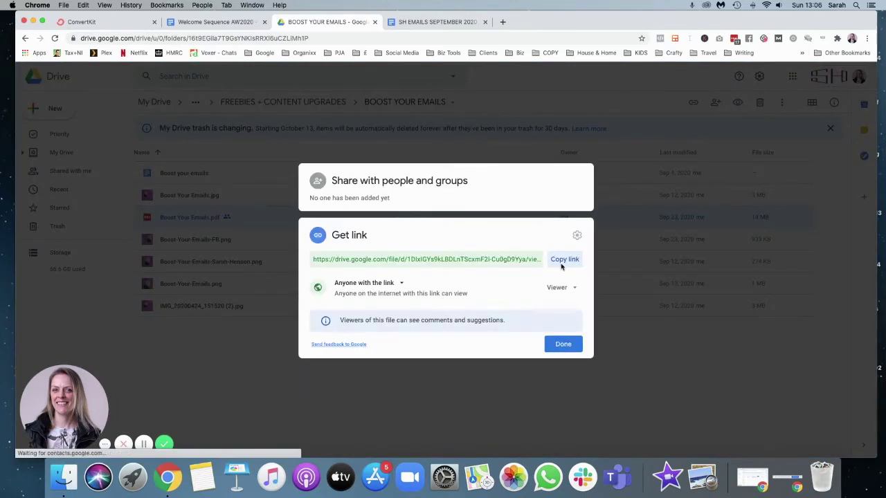
left_click(563, 263)
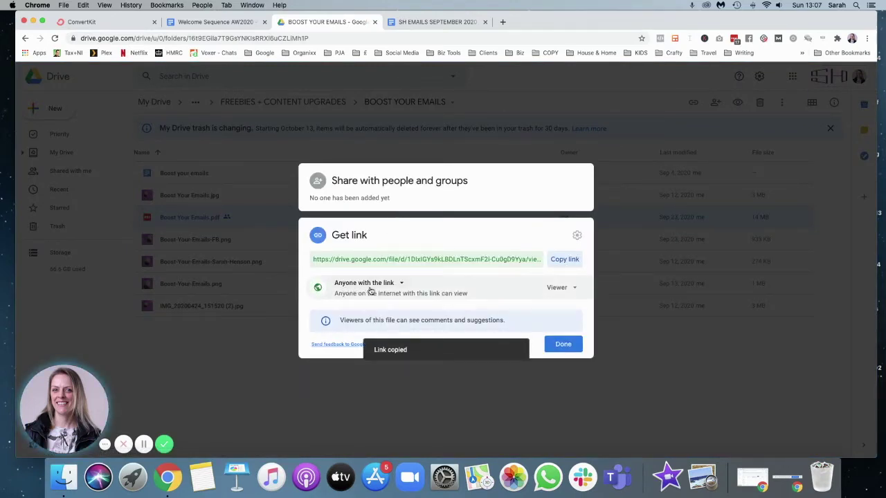
In ConvertKit, link "Click here to download your copy" in the first email's P.S. to the copied Drive URL, opening in a new tab
left_click(215, 22)
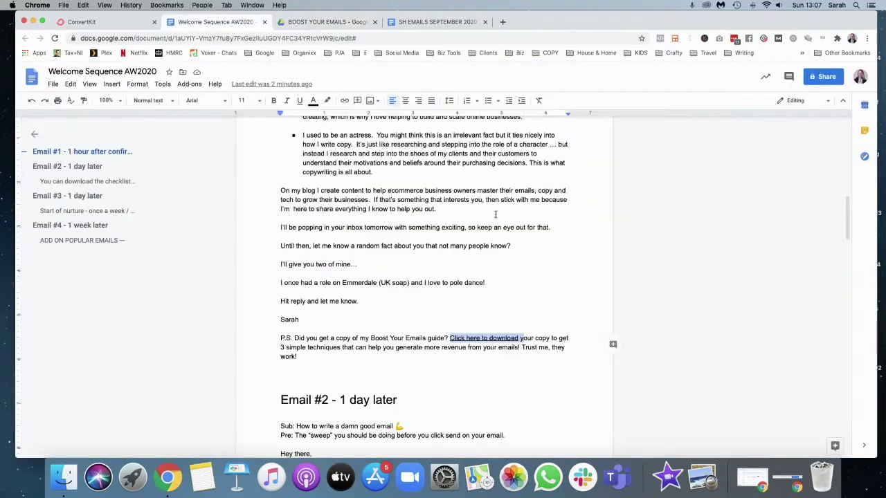
left_click(86, 22)
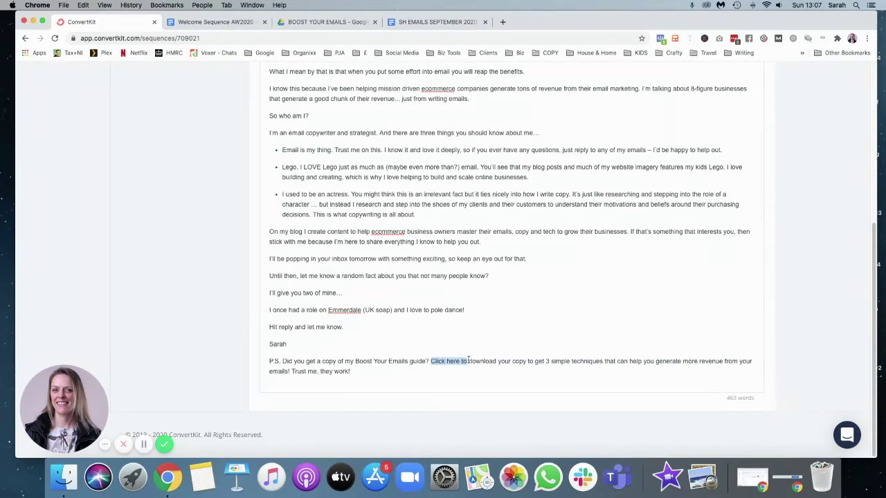
left_click_drag(521, 359, 526, 360)
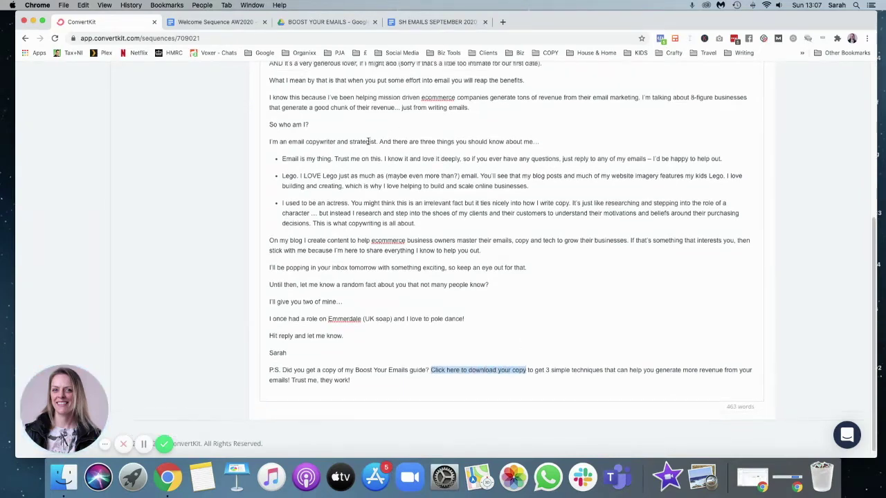
scroll(377, 149, "up", 10)
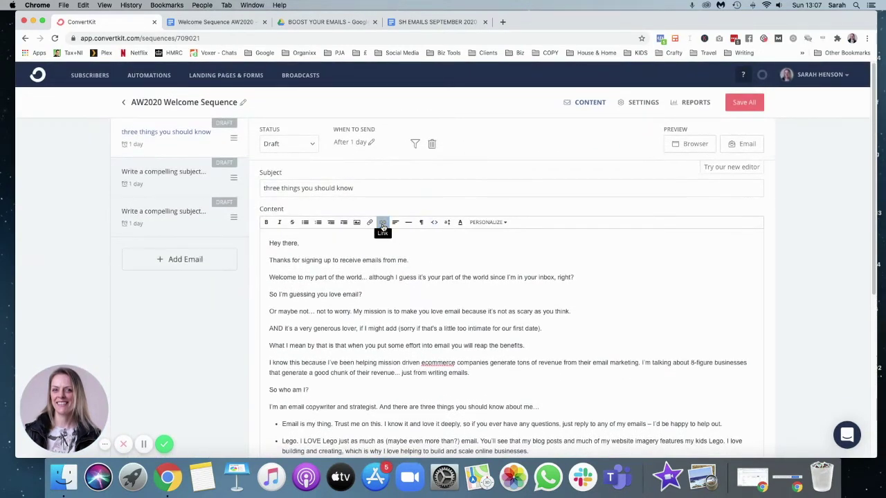
left_click(382, 224)
left_click(393, 241)
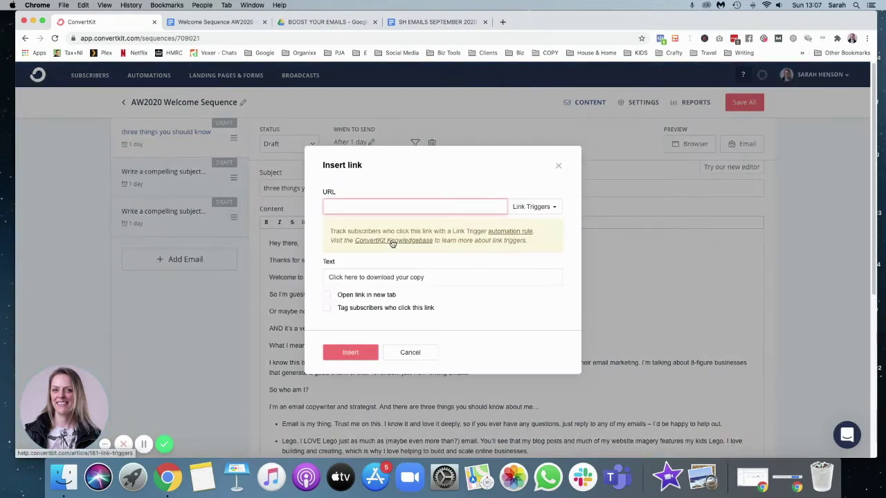
key("super+v")
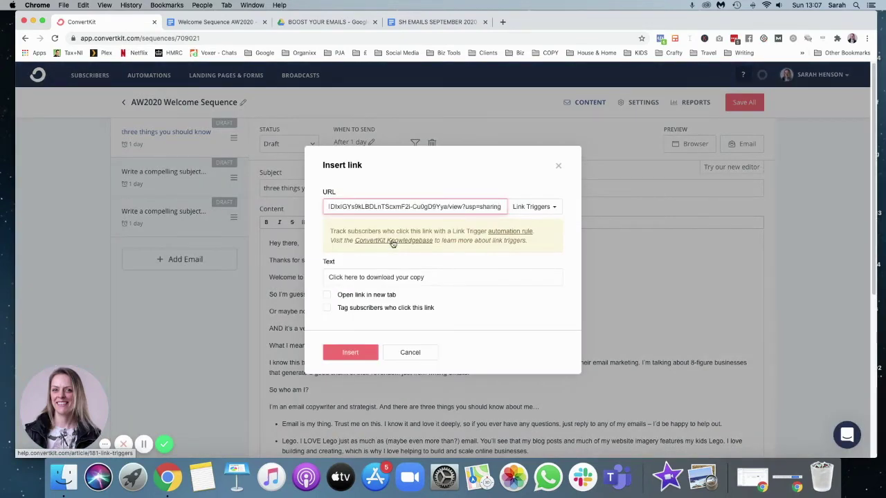
left_click(327, 295)
left_click(353, 356)
scroll(443, 277, "down", 5)
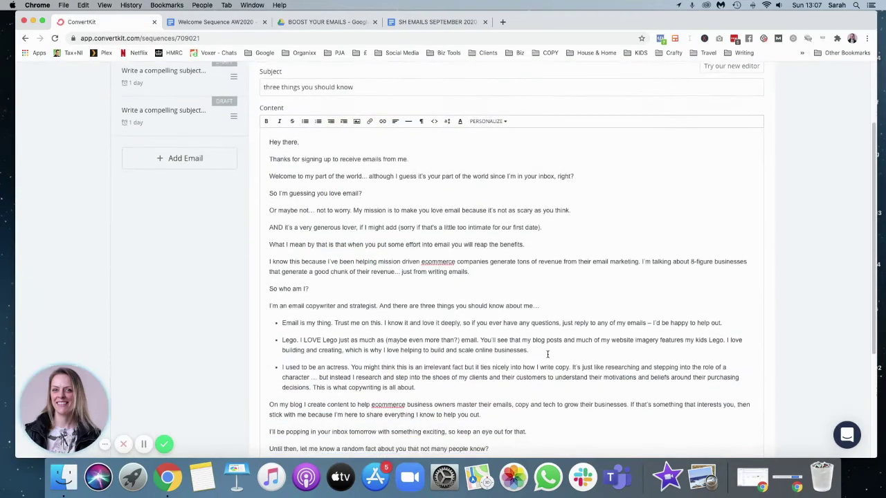
Check the draft, then set the first email to send 1 hour after the last email, on all days
left_click(215, 21)
scroll(400, 264, "up", 3)
scroll(400, 264, "up", 15)
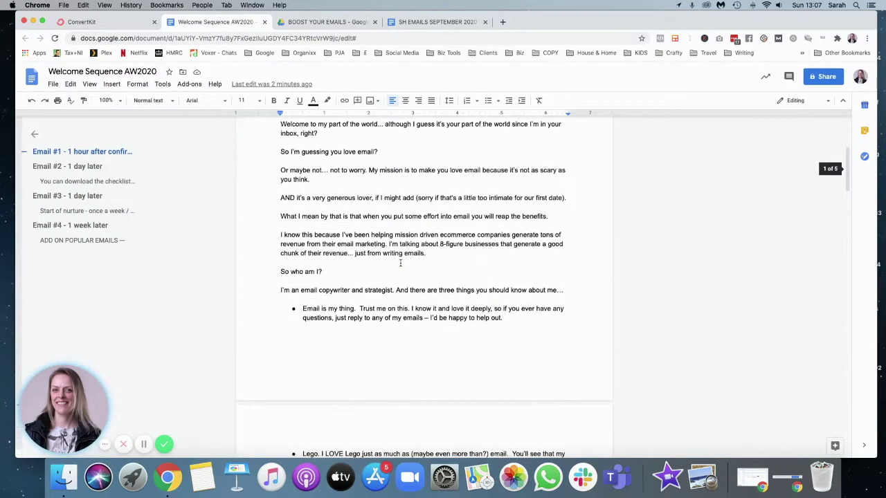
left_click(104, 21)
scroll(408, 211, "up", 5)
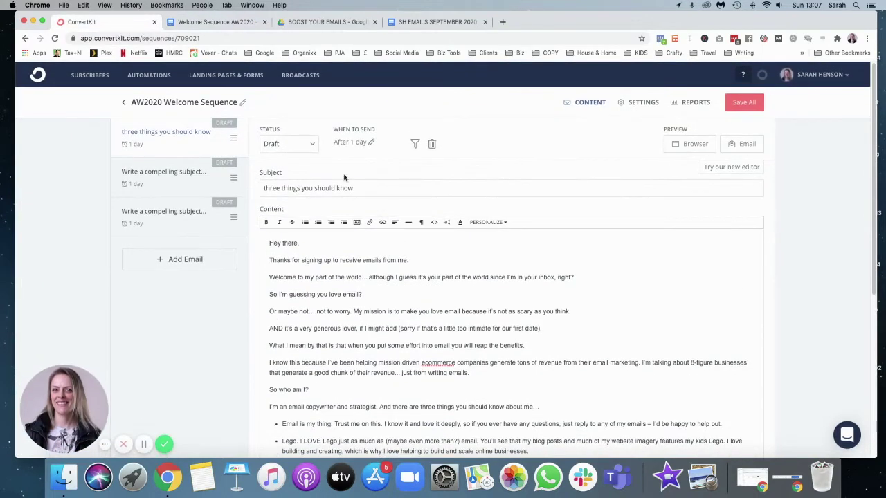
left_click(346, 142)
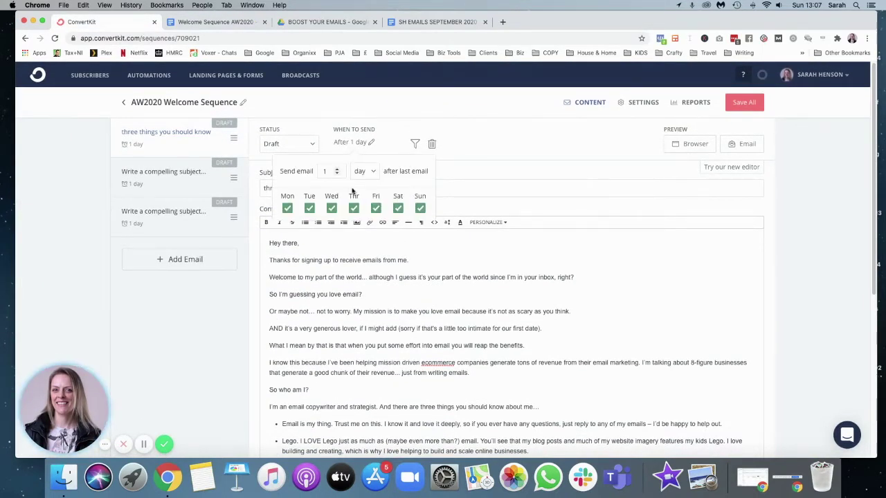
left_click(373, 172)
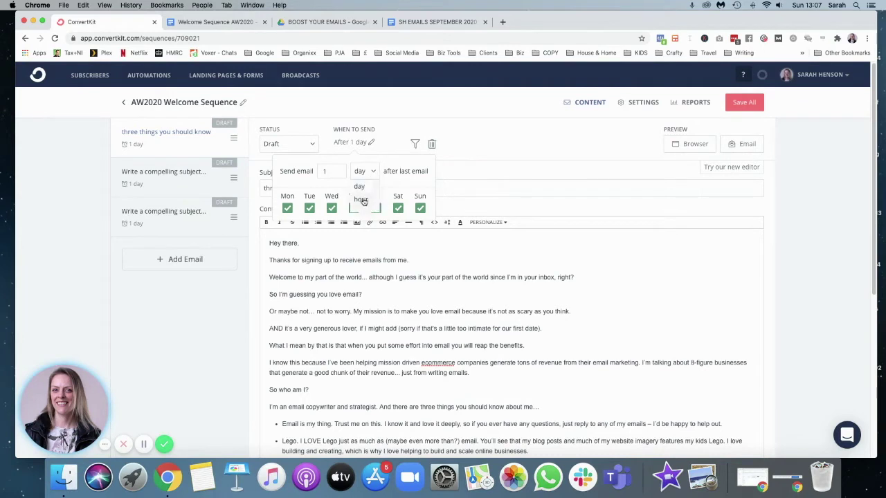
left_click(361, 200)
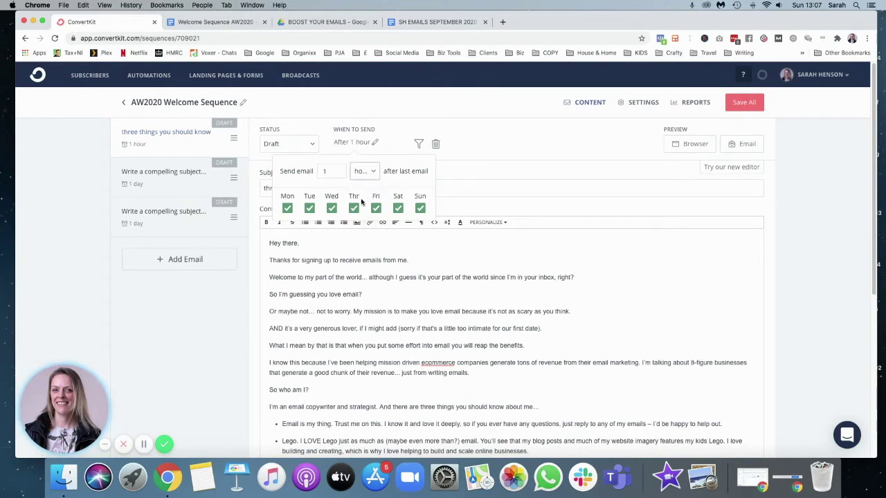
left_click(552, 251)
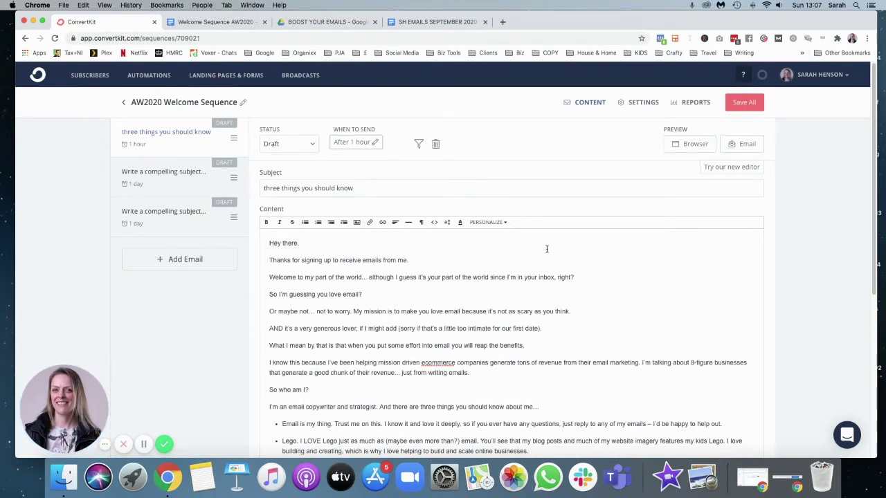
Set the "three things you should know" email's status to Active and open the second email in the sequence
left_click(311, 146)
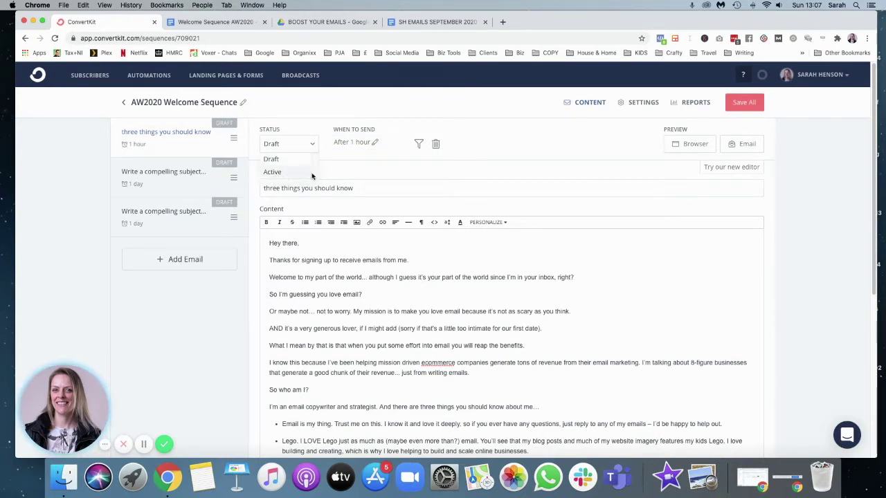
left_click(311, 172)
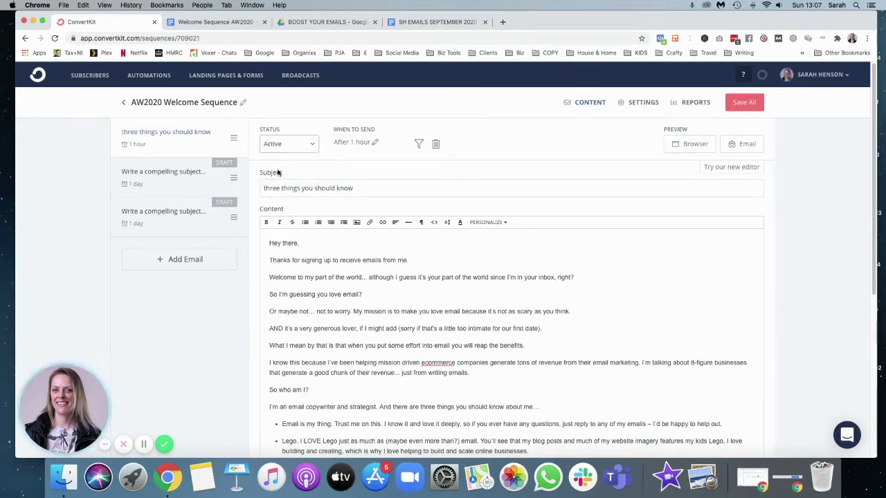
left_click(177, 182)
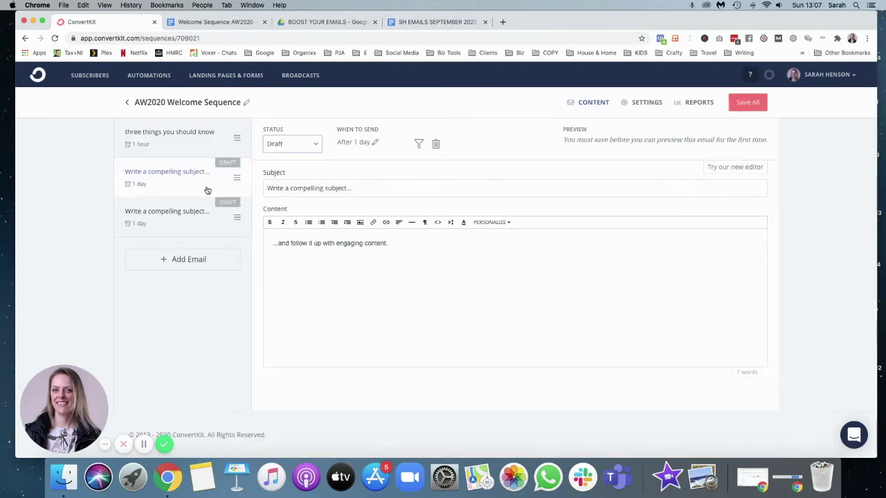
In the Welcome Sequence AW2020 document, copy the XXX hidden-text div snippet from the top to below Email #2's "Pre:" line
left_click(201, 22)
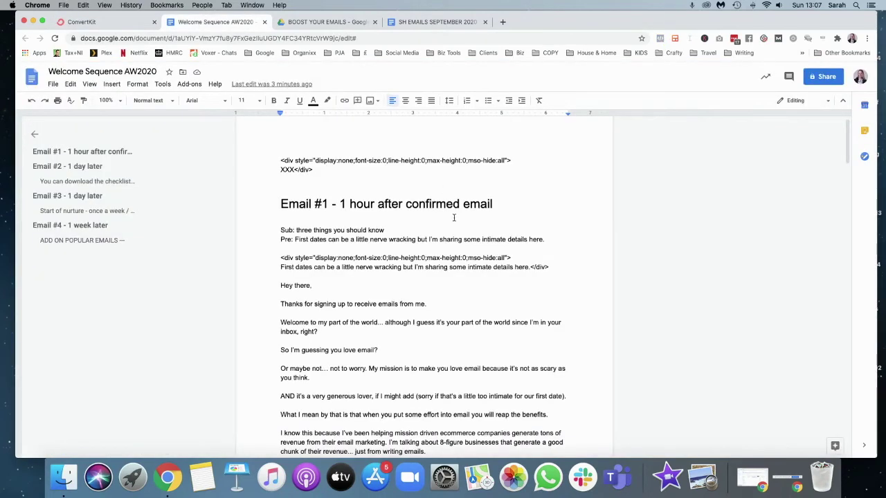
scroll(455, 209, "down", 10)
scroll(294, 180, "up", 10)
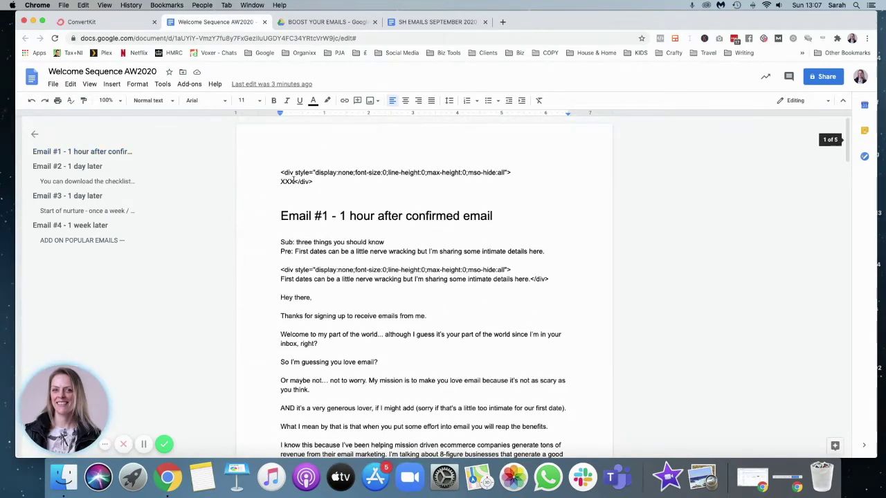
left_click_drag(280, 172, 323, 183)
scroll(323, 182, "down", 15)
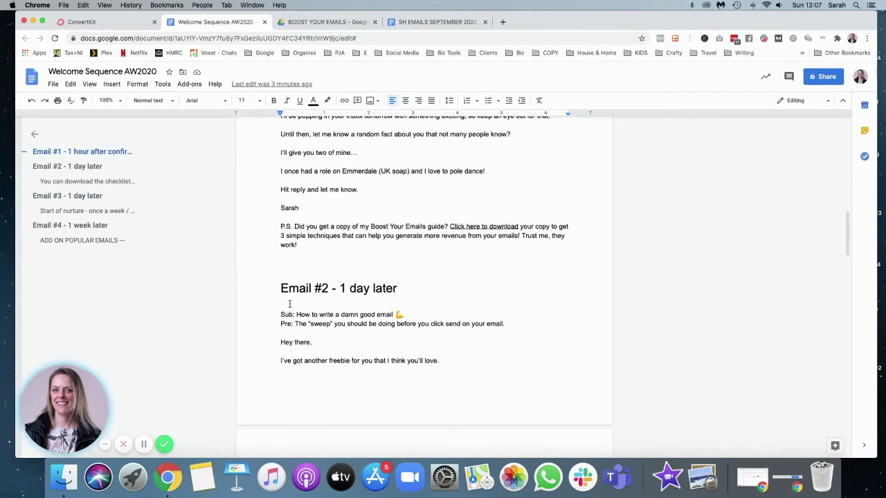
left_click(308, 334)
key("super+v")
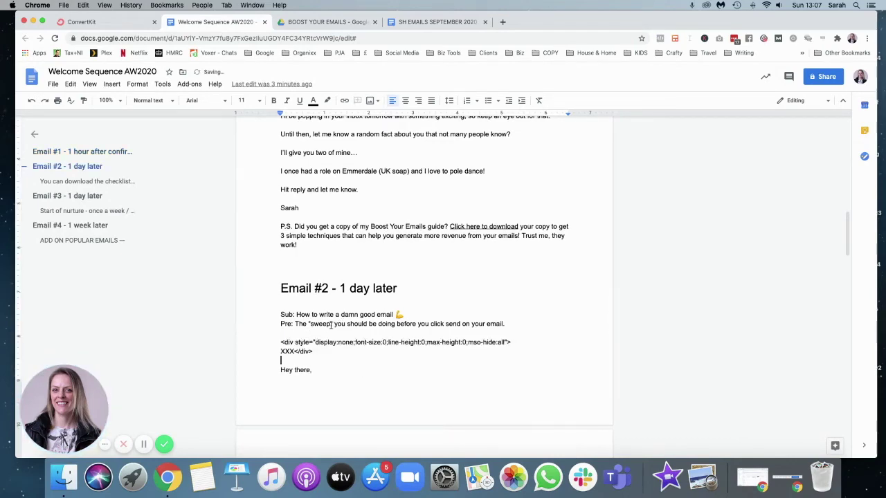
Add the same XXX hidden-text div snippet to the Email #3 section of the draft
scroll(387, 166, "down", 10)
left_click(387, 166)
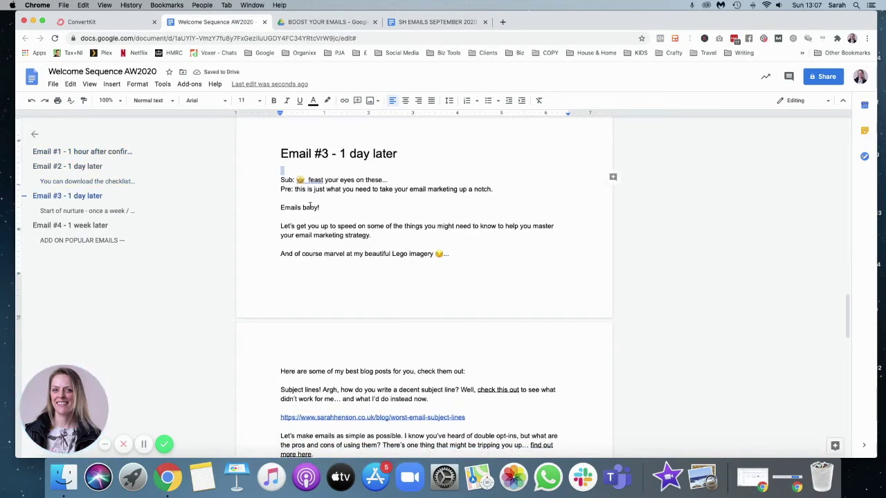
key("super+v")
Replace XXX in Email #2's snippet with its preview text, "The “sweep” you should be doing before you click send on your email."
scroll(407, 218, "up", 15)
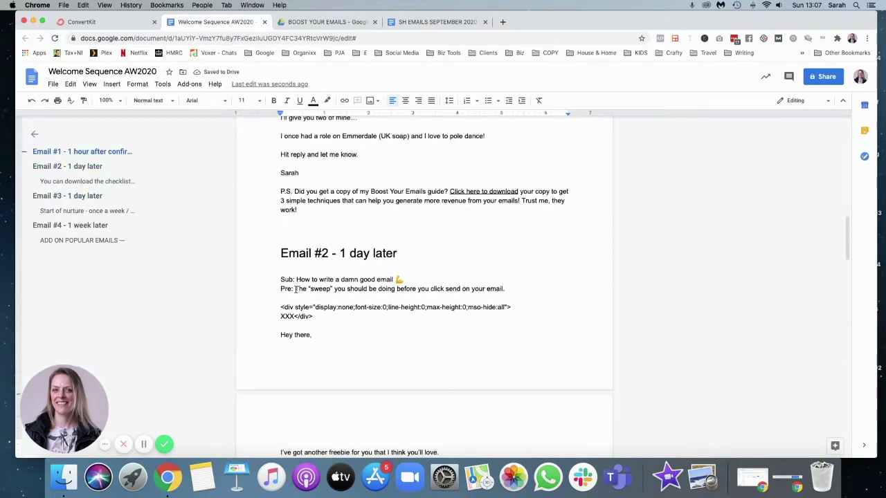
left_click_drag(296, 289, 509, 289)
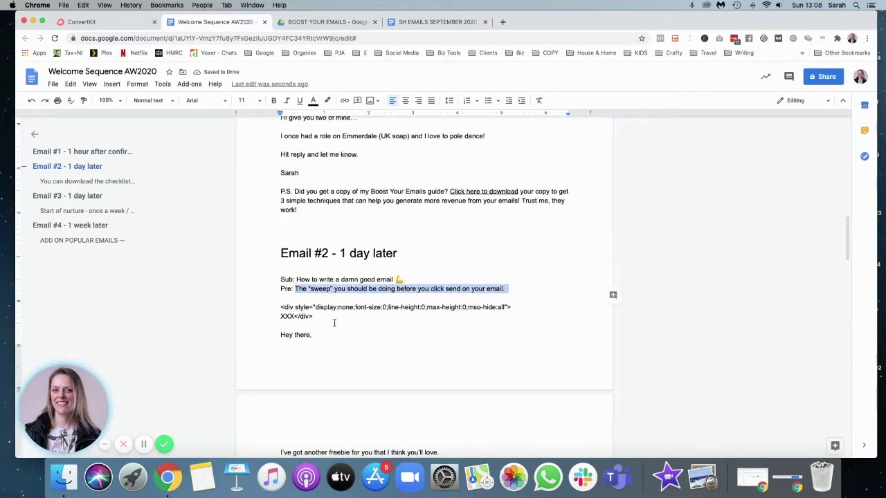
double_click(288, 316)
key("super+v")
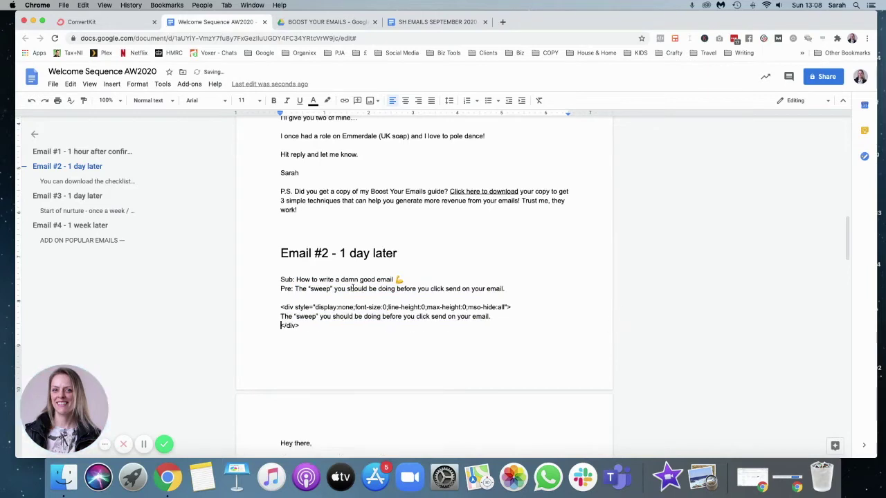
Copy Email #2's subject from the draft into the second ConvertKit email's subject: "How to write a damn good email 💪"
left_click_drag(413, 279, 311, 280)
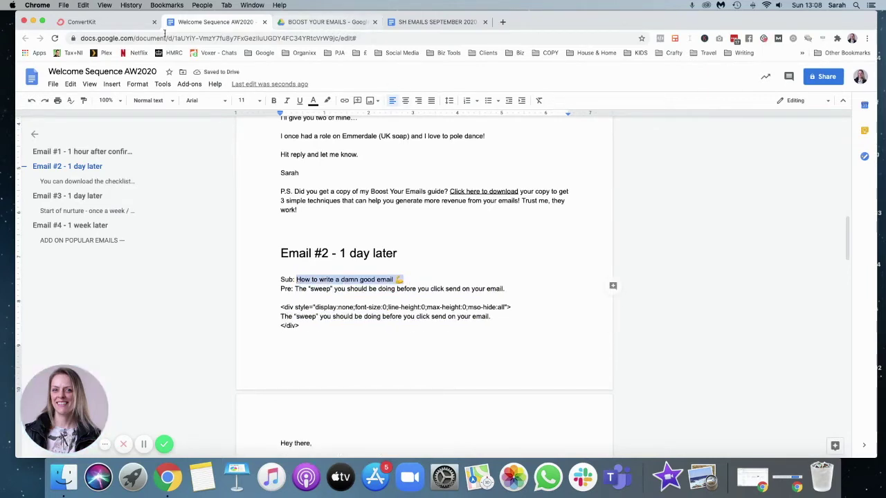
left_click(104, 22)
left_click_drag(356, 187, 254, 186)
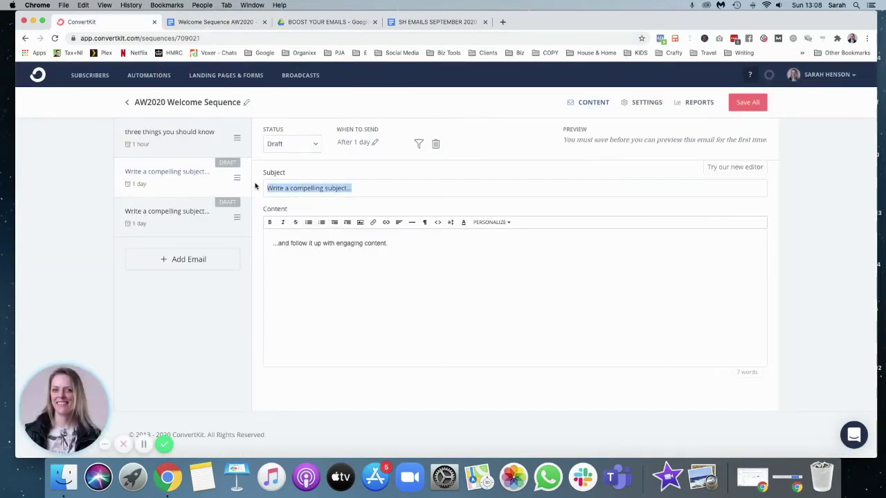
type("How to write a damn good email 👍")
Copy Email #2's body from "Hey there," through the P.S. in Google Docs and replace the ConvertKit email's placeholder content with it
left_click(214, 21)
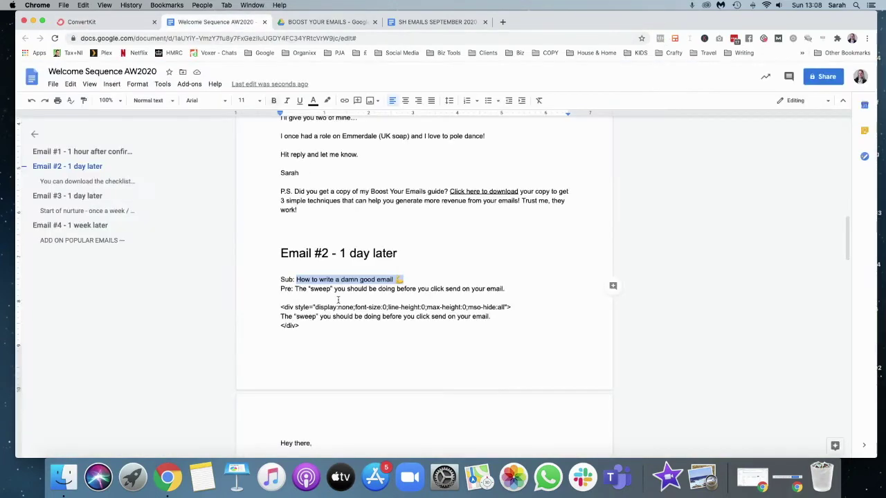
scroll(338, 300, "down", 5)
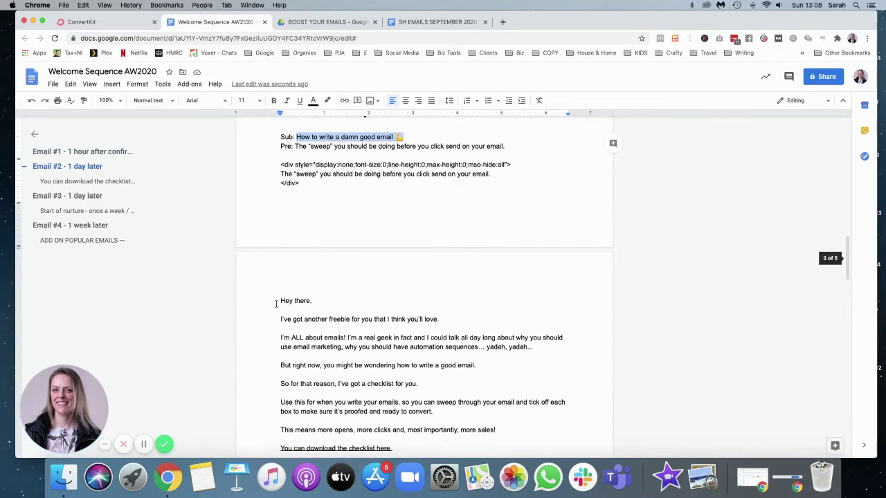
left_click_drag(276, 303, 582, 319)
scroll(409, 354, "down", 8)
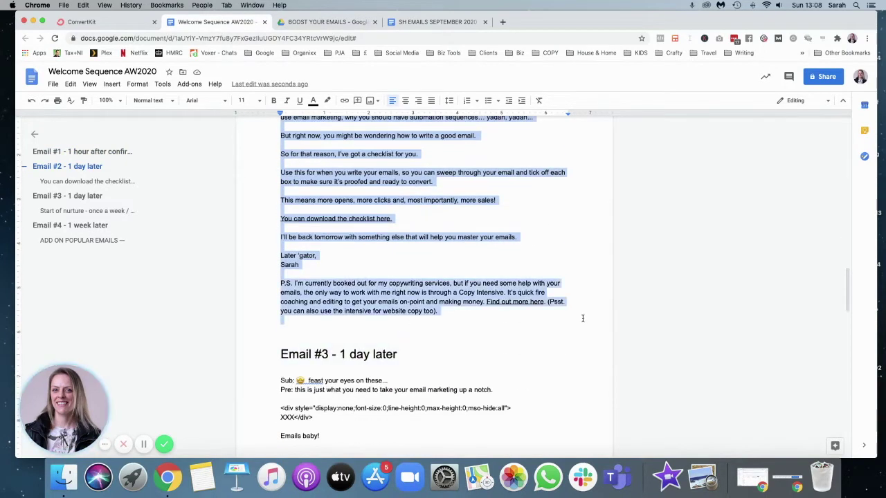
key("super+c")
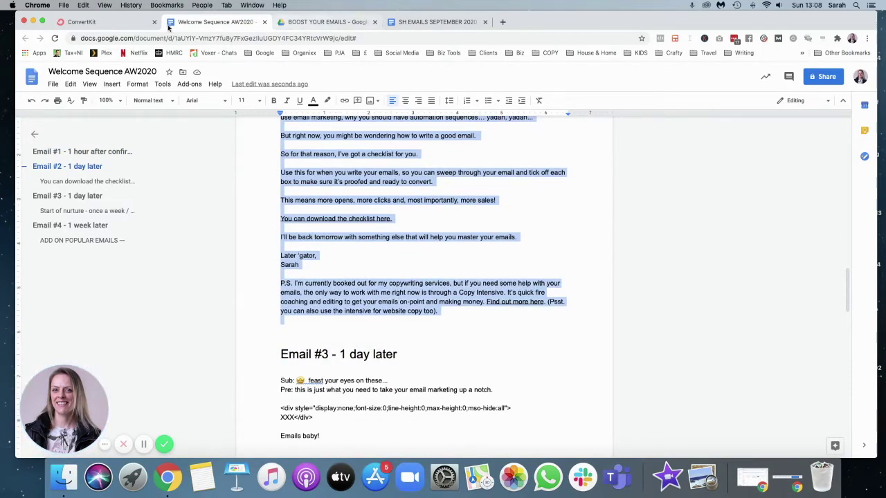
left_click(111, 21)
left_click_drag(390, 243, 261, 246)
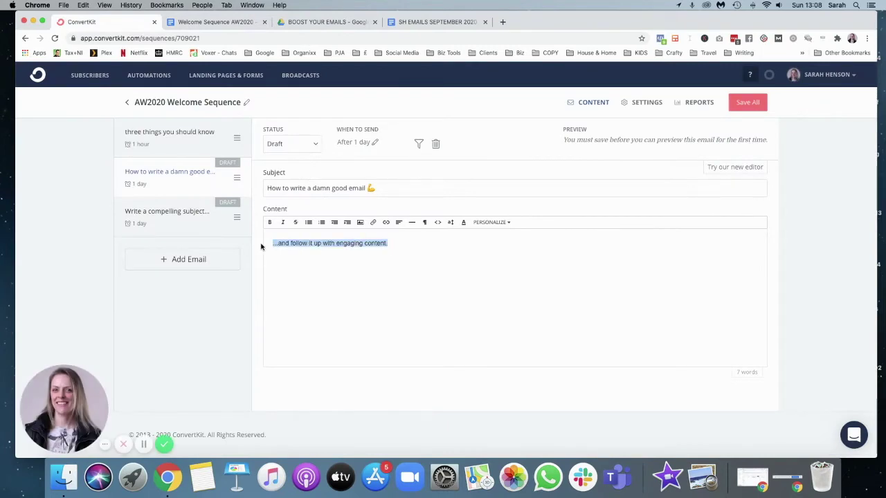
key("super+v")
Copy Email #2's hidden preview div snippet from the draft and insert it above "Hey there," in the ConvertKit email's HTML source
left_click(227, 22)
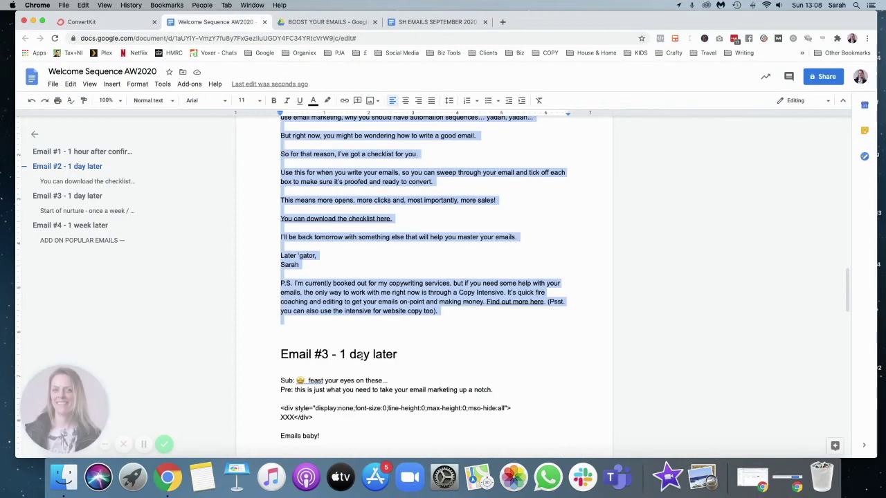
scroll(378, 308, "up", 5)
scroll(377, 308, "up", 3)
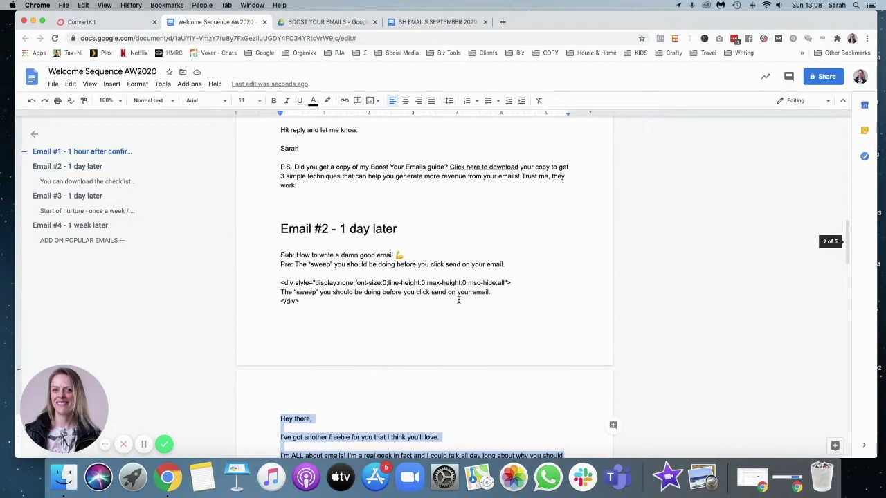
left_click_drag(315, 299, 275, 284)
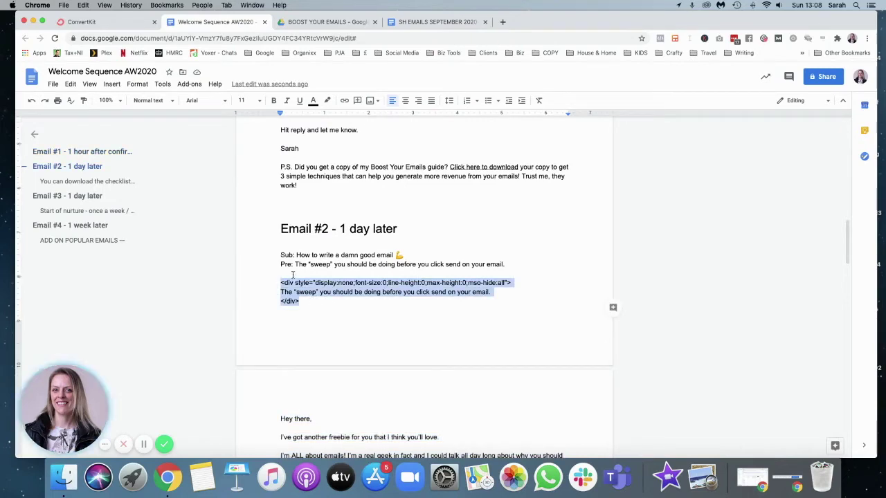
left_click(111, 22)
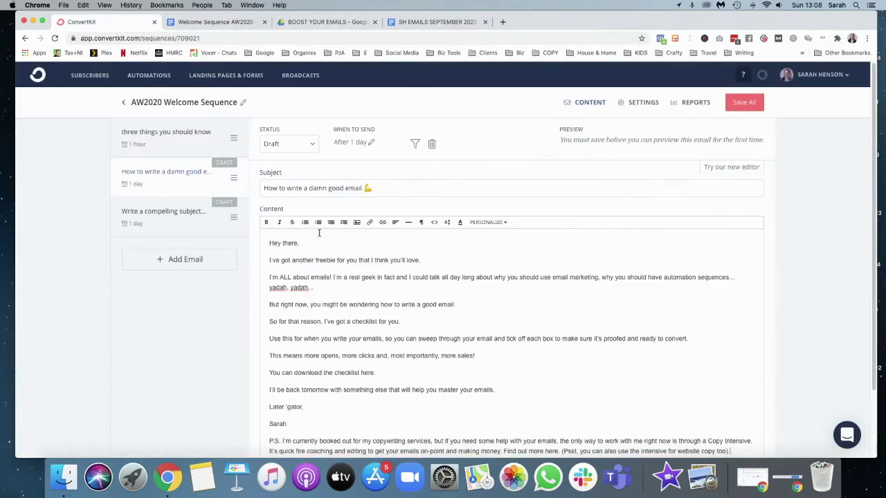
left_click(434, 222)
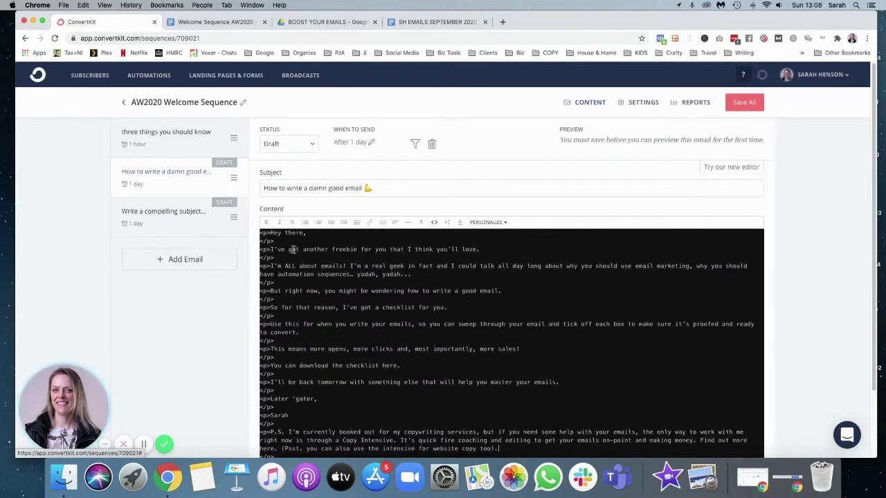
left_click(262, 235)
key("Return")
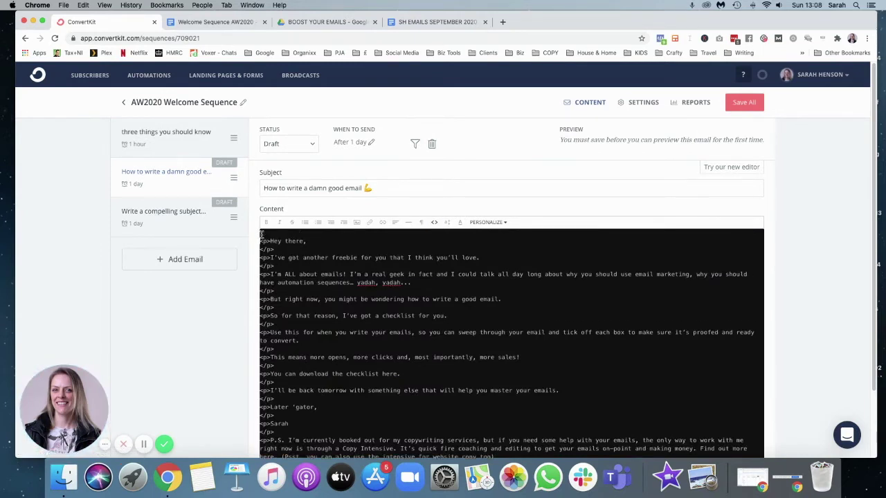
key("super+v")
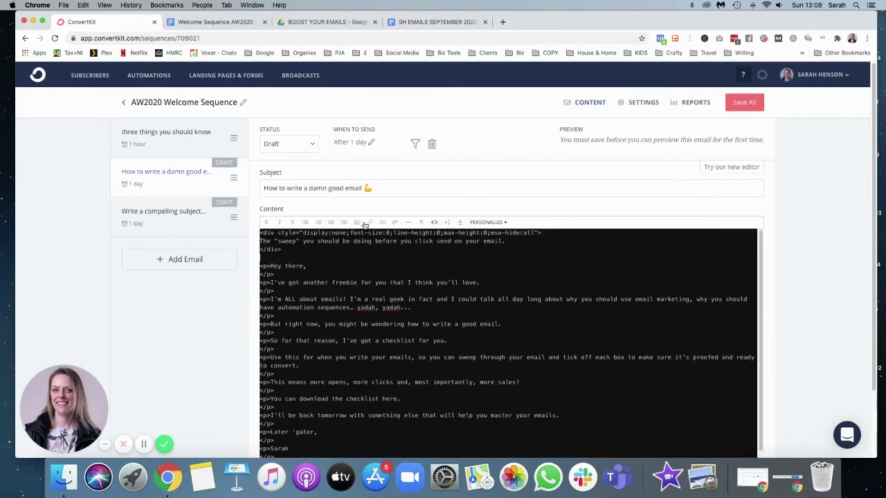
left_click(435, 222)
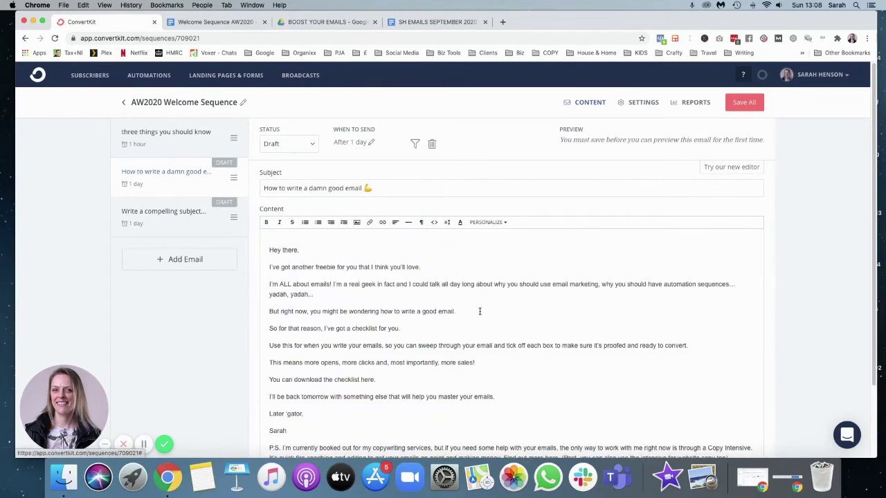
Check Email #2's links in the draft and open the ULTIMATE EMAIL CHECKLIST folder within FREEBIES + CONTENT UPGRADES in Google Drive
scroll(480, 312, "down", 3)
left_click(215, 22)
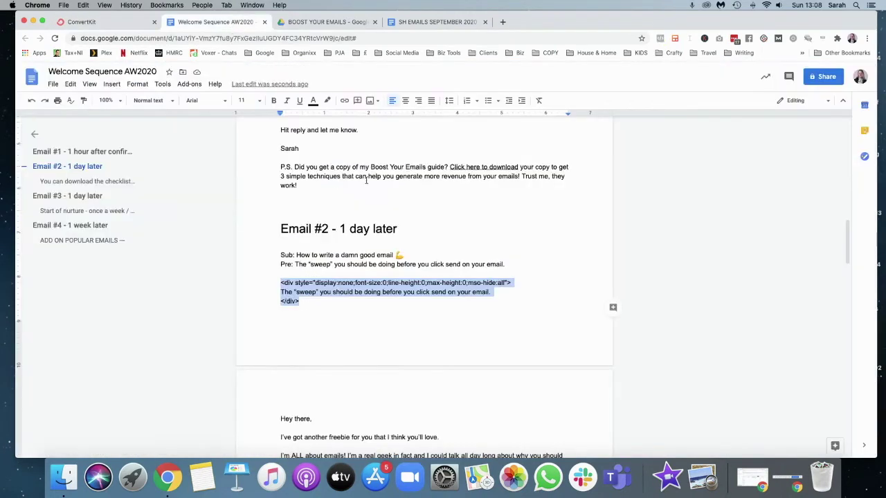
scroll(357, 337, "down", 7)
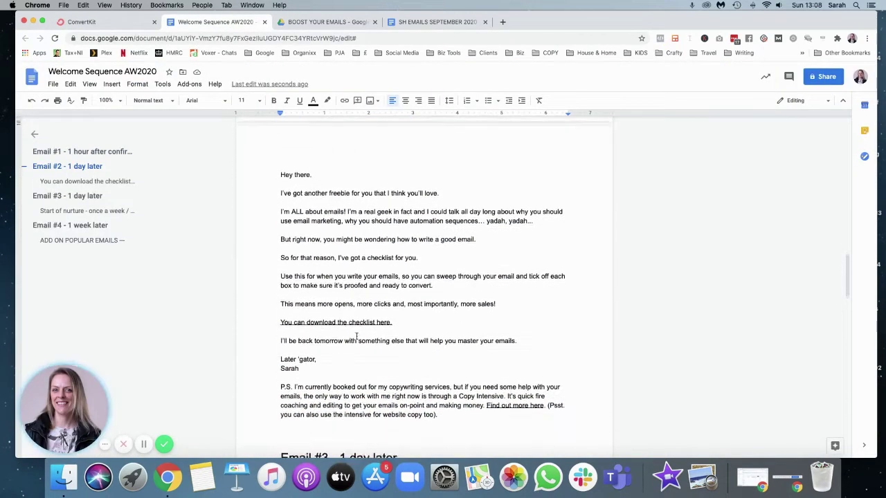
scroll(357, 337, "down", 1)
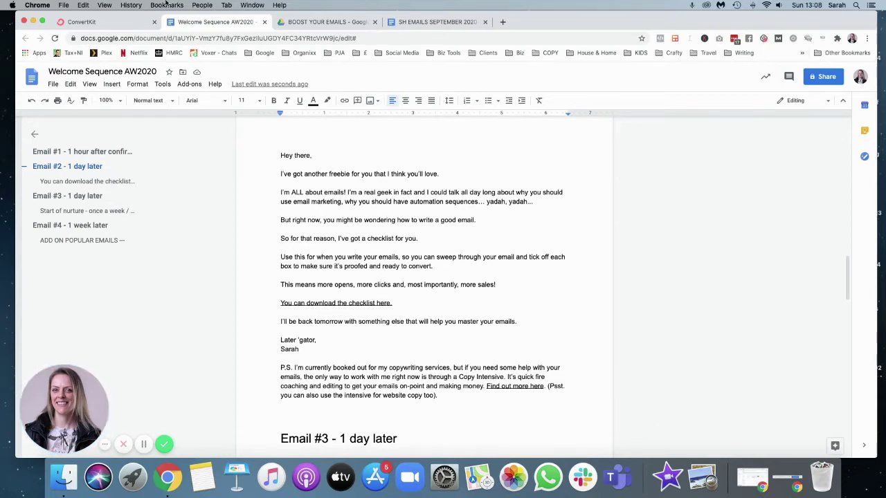
left_click(86, 22)
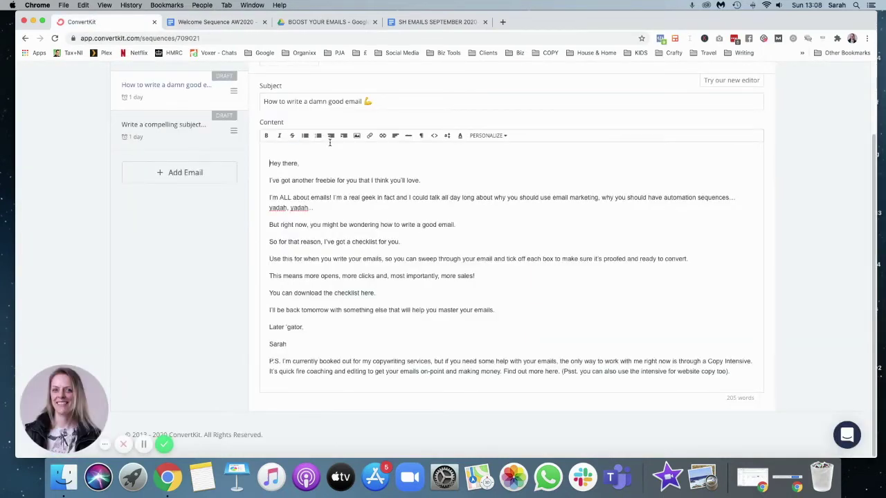
left_click(308, 22)
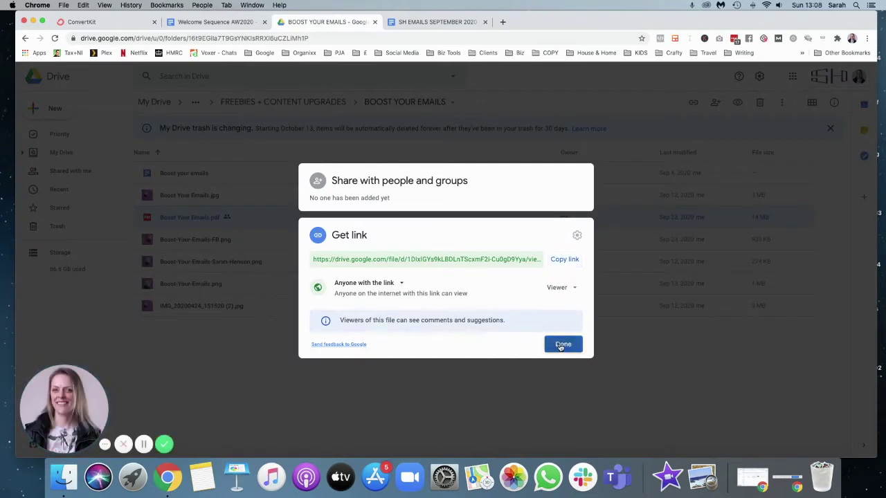
left_click(561, 345)
left_click(317, 102)
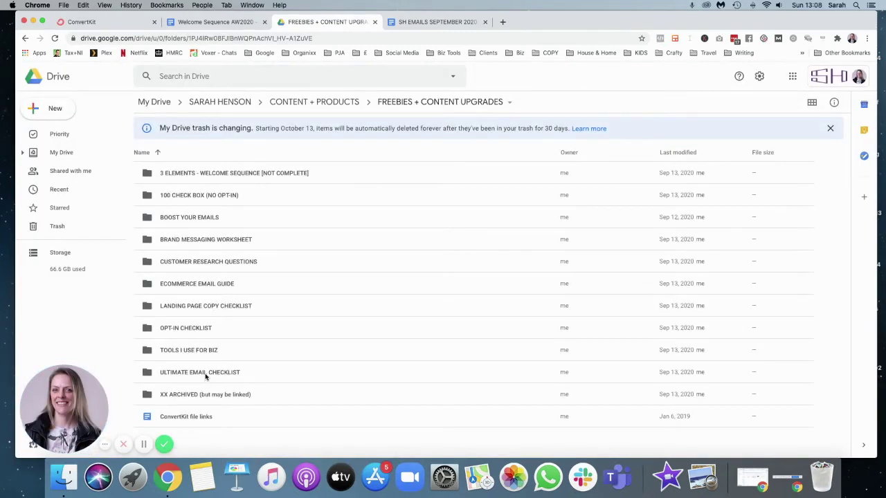
double_click(205, 375)
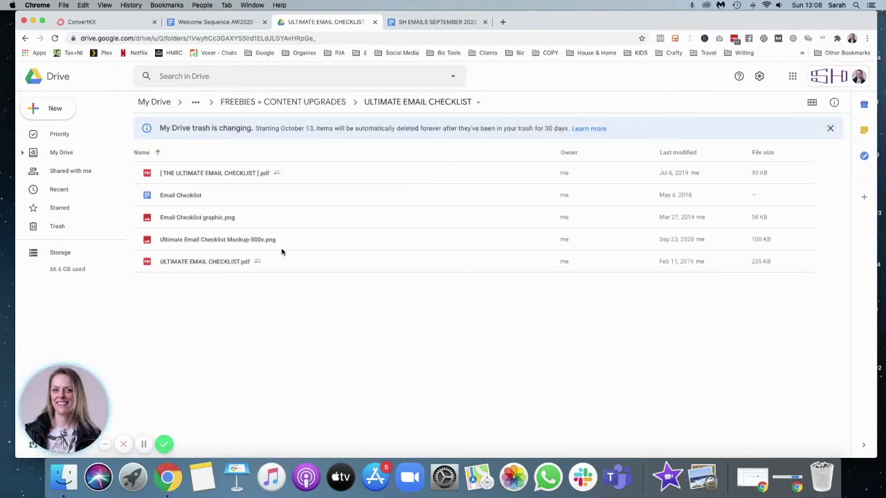
Copy the sharing link of ULTIMATE EMAIL CHECKLIST.pdf
right_click(192, 262)
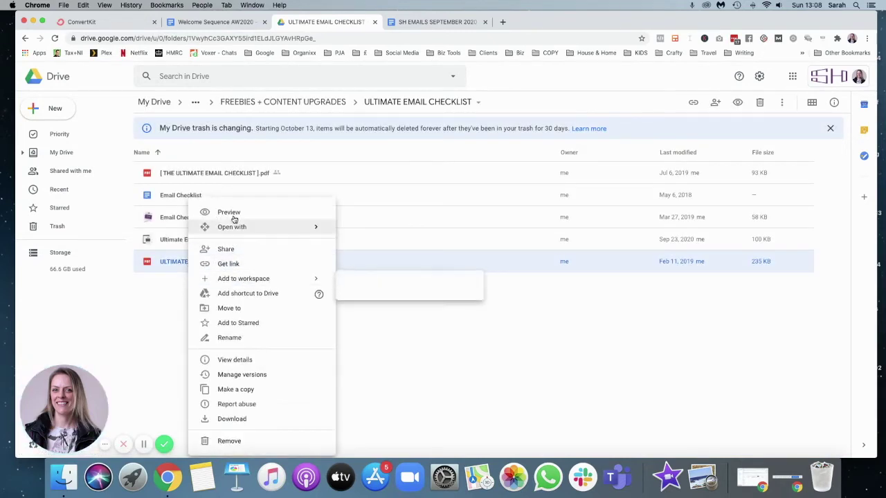
left_click(228, 264)
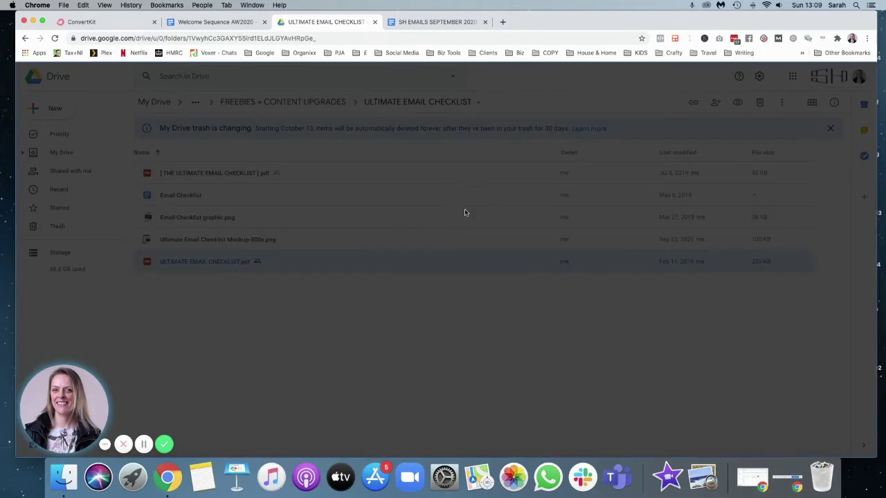
left_click(558, 265)
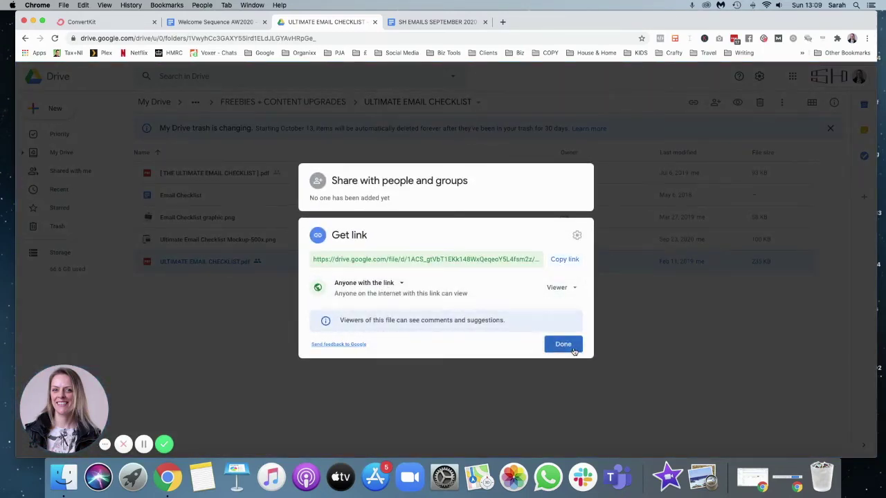
left_click(564, 344)
In the ConvertKit email, link "You can download the checklist here." to the copied Drive URL, set to open in a new tab
left_click(86, 21)
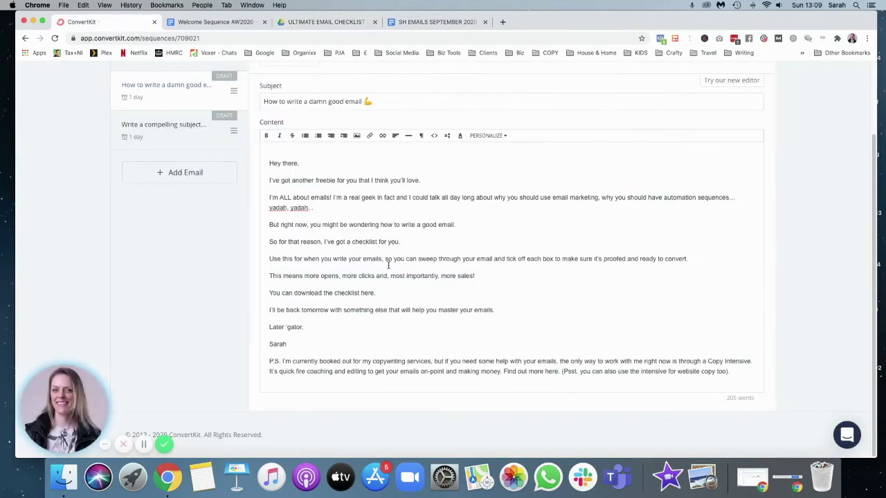
left_click_drag(377, 293, 257, 293)
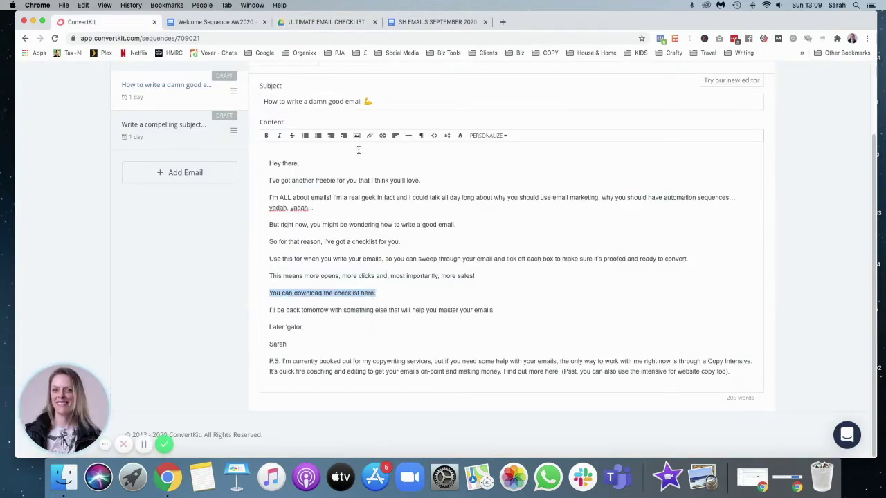
left_click(382, 135)
left_click(395, 150)
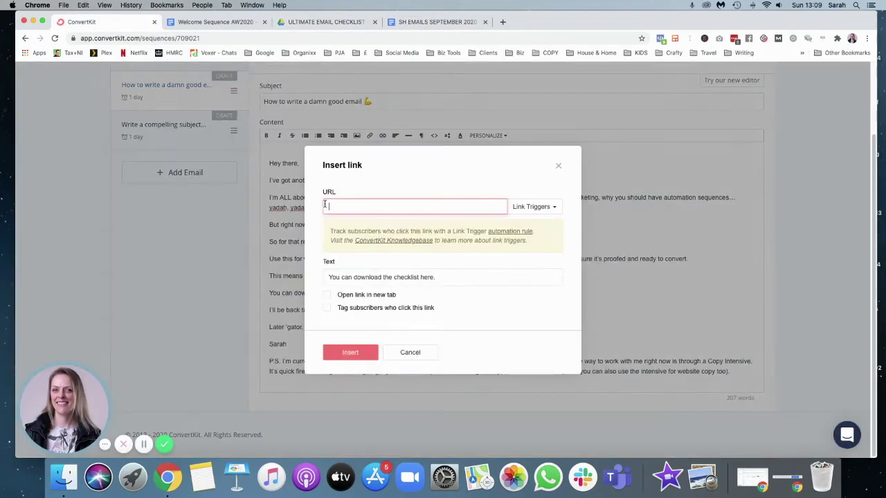
key("super+v")
left_click(327, 298)
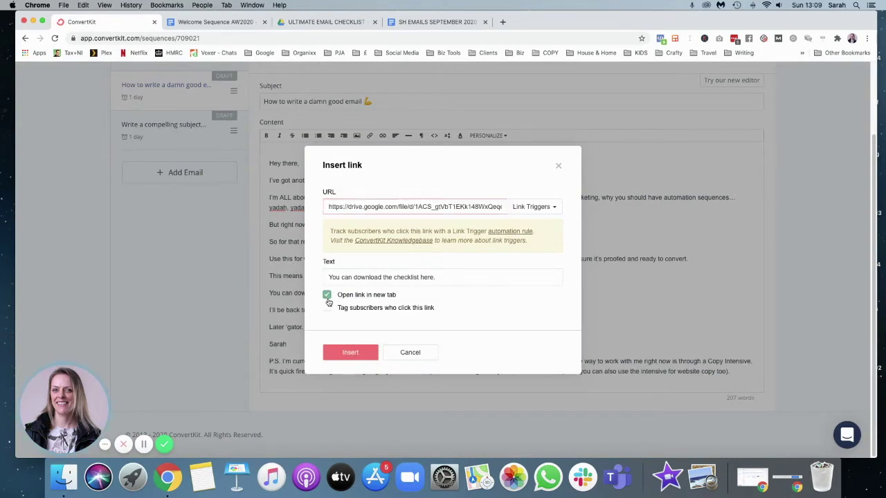
left_click(350, 353)
left_click(538, 301)
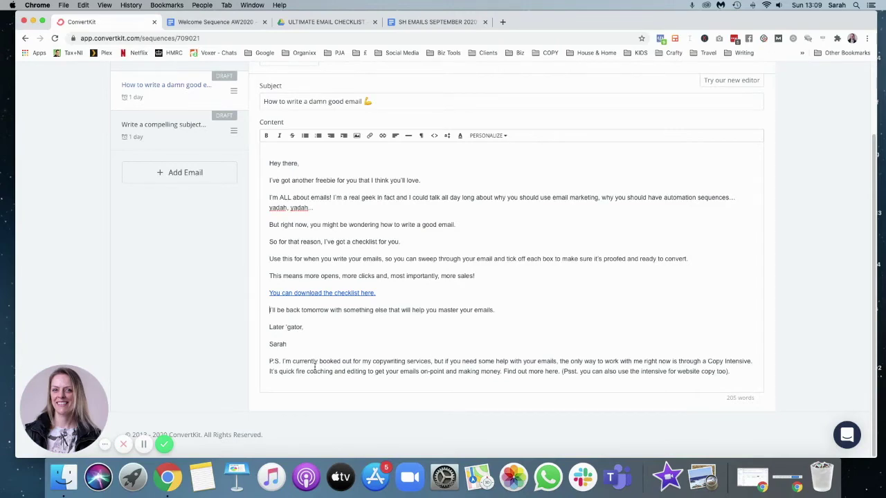
Open the business website in a new browser tab and go from its Work With Me page to the Copy Intensive page
left_click(261, 18)
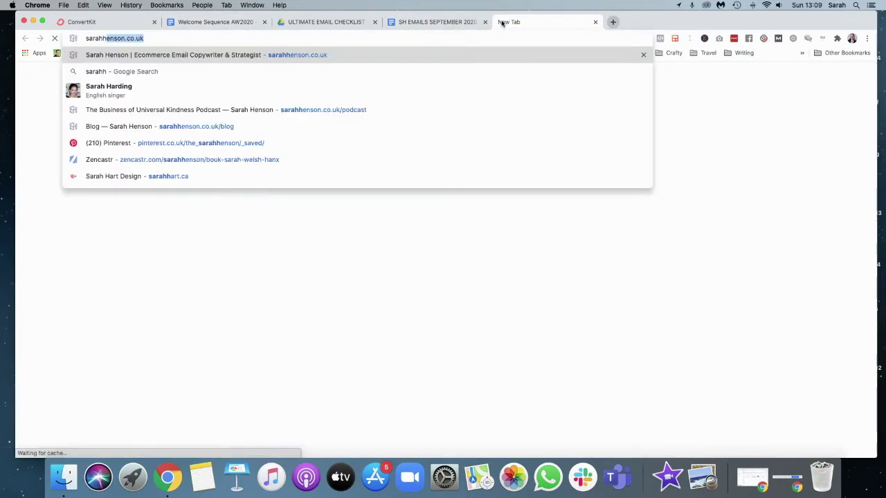
type("/")
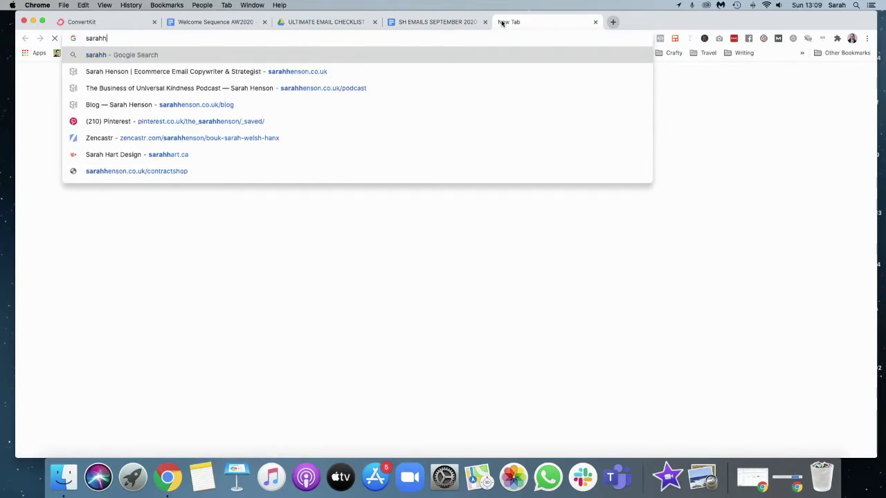
left_click(609, 173)
scroll(615, 208, "down", 5)
scroll(615, 211, "down", 15)
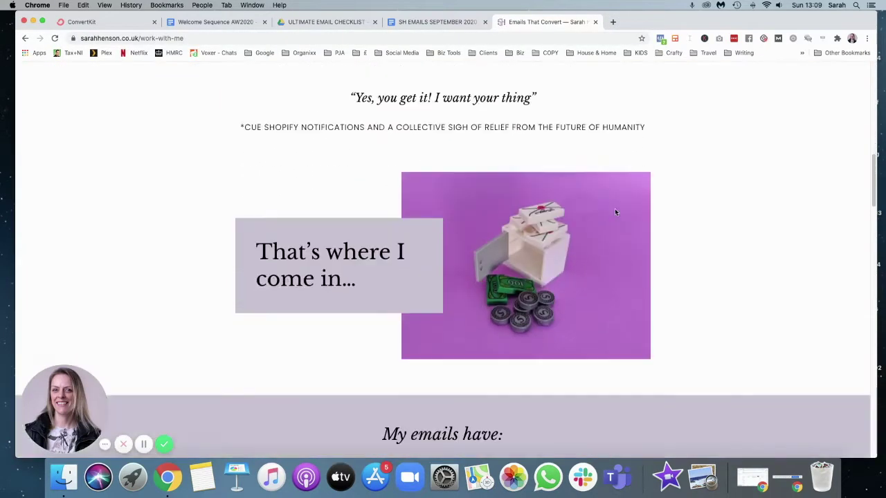
scroll(614, 212, "down", 5)
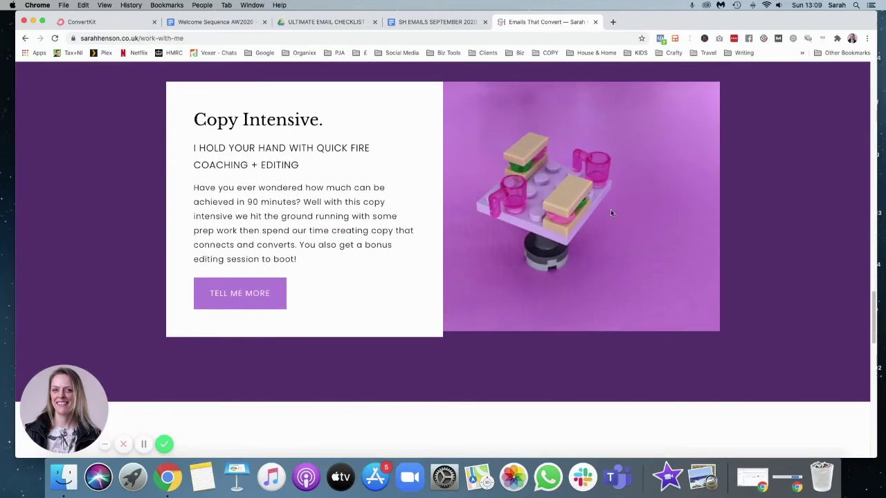
left_click(229, 290)
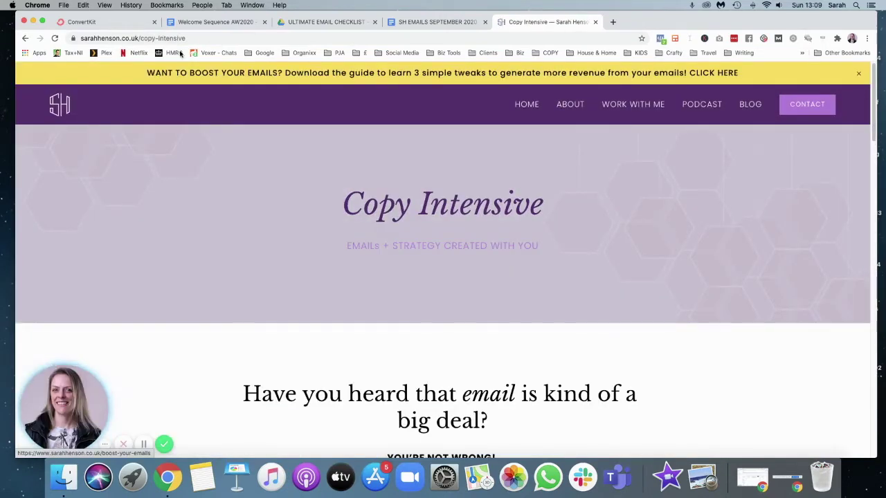
Link "Find out more here." in the second email's P.S. to the website's /copy-intensive page URL, set to open in a new tab
left_click(132, 38)
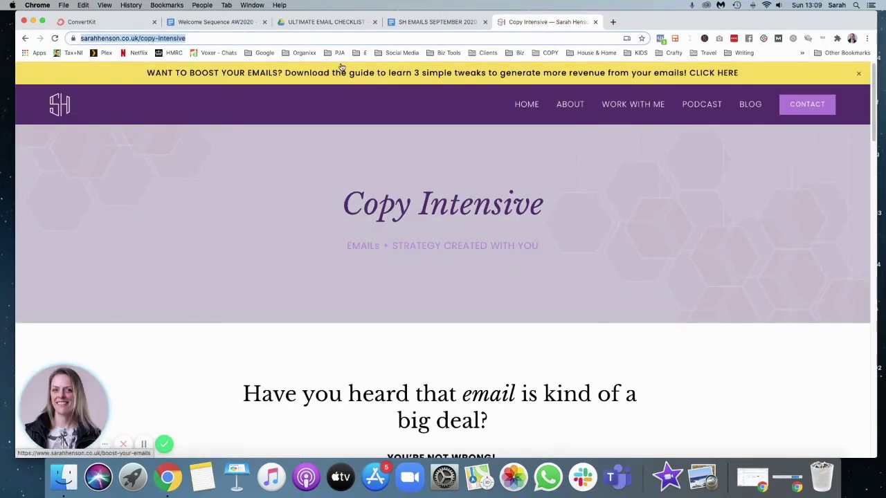
left_click(207, 22)
left_click(114, 23)
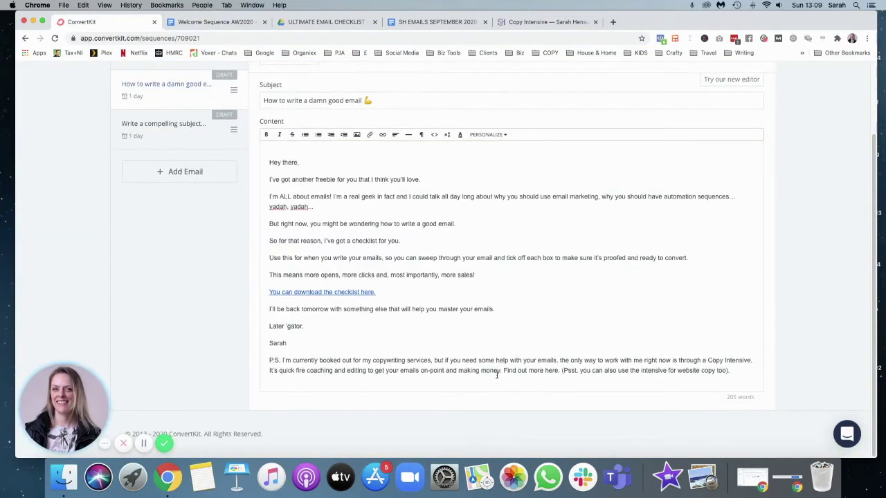
left_click_drag(556, 372, 560, 372)
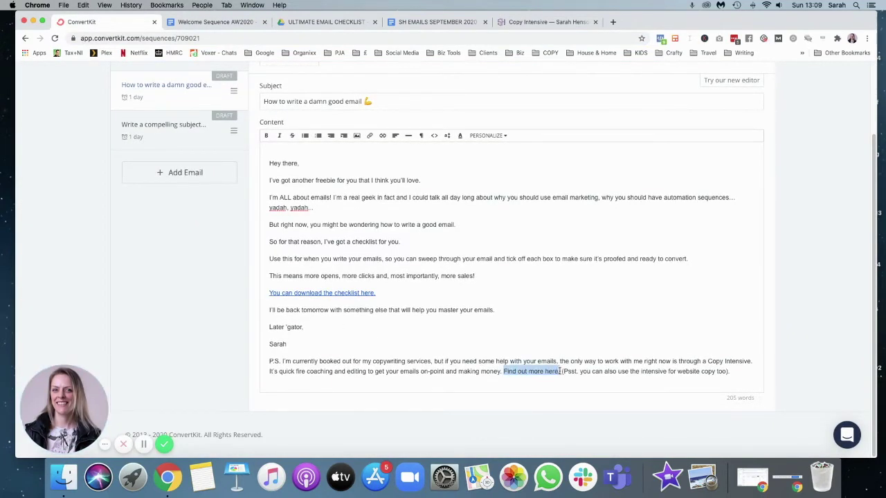
left_click(383, 136)
key("super+v")
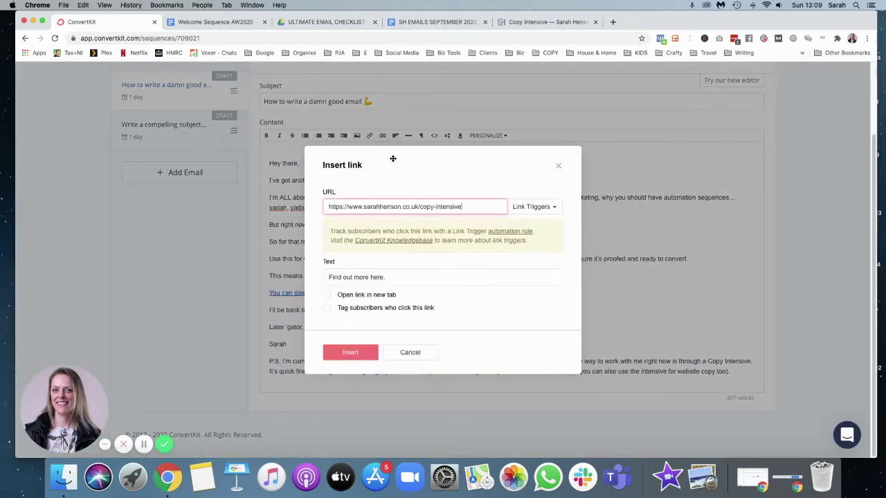
left_click(326, 295)
left_click(350, 353)
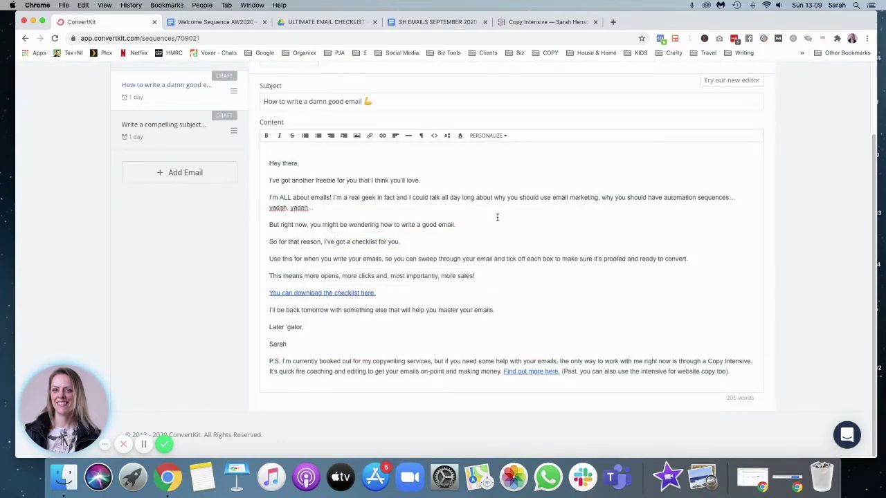
Check the send timing and weekday options of "How to write a damn good email" and set the email's status to Active
scroll(497, 217, "up", 3)
left_click(343, 132)
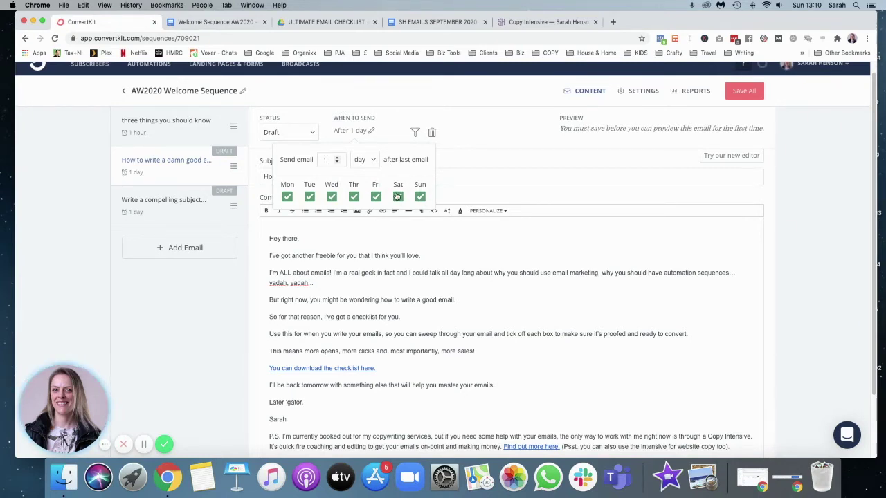
left_click(485, 138)
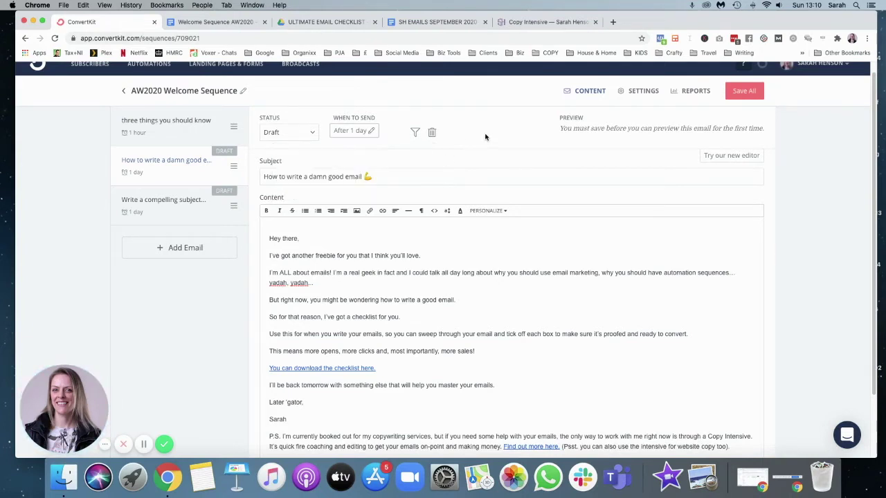
left_click(304, 133)
left_click(278, 159)
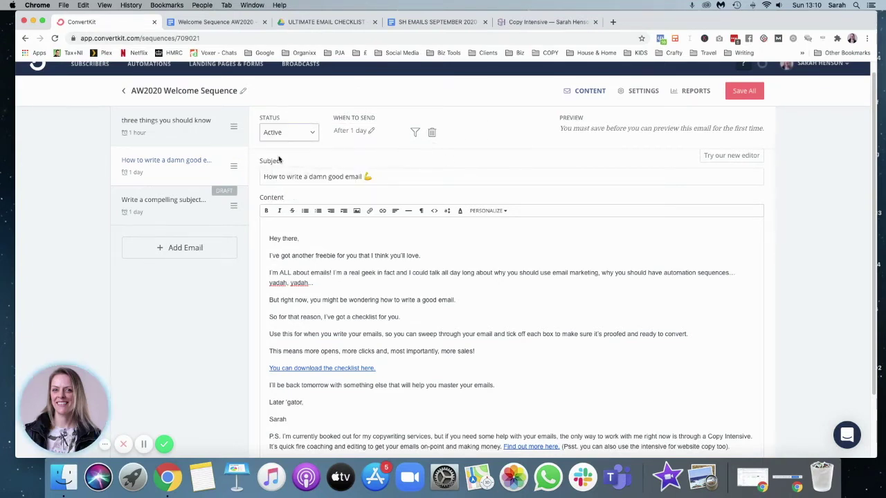
Replace the third email's placeholder subject with "🤩 feast your eyes on these..." copied from Email #3 in the Google Docs draft
left_click(177, 210)
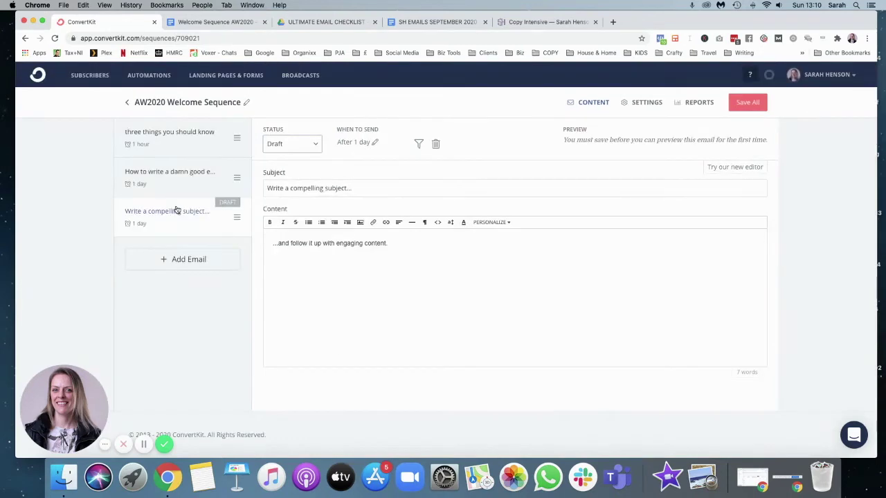
left_click(215, 21)
scroll(437, 245, "down", 5)
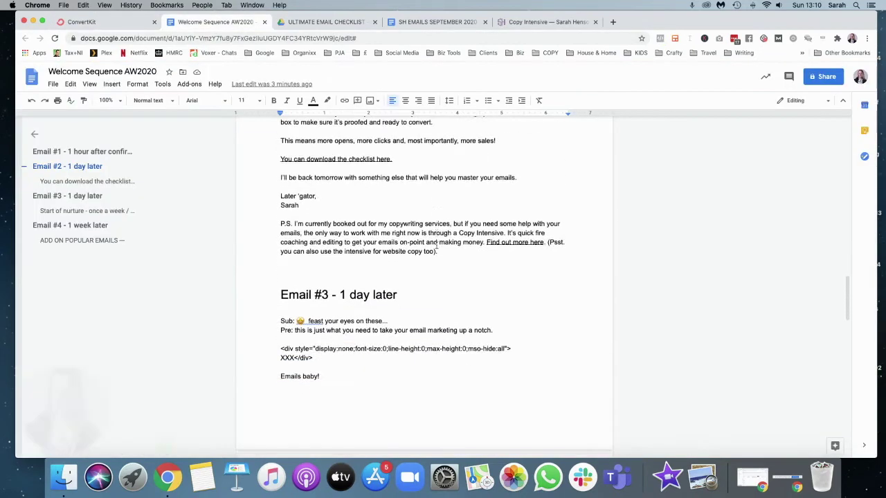
left_click_drag(392, 181, 297, 181)
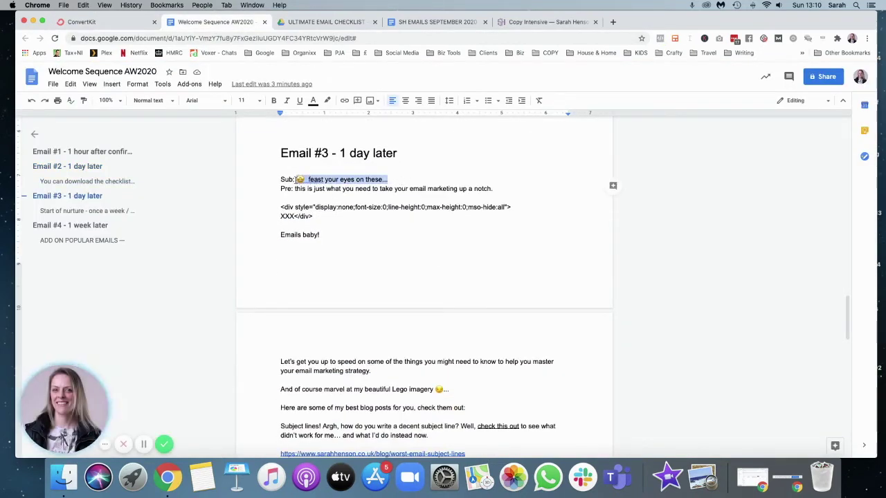
left_click(78, 21)
left_click_drag(389, 187, 257, 192)
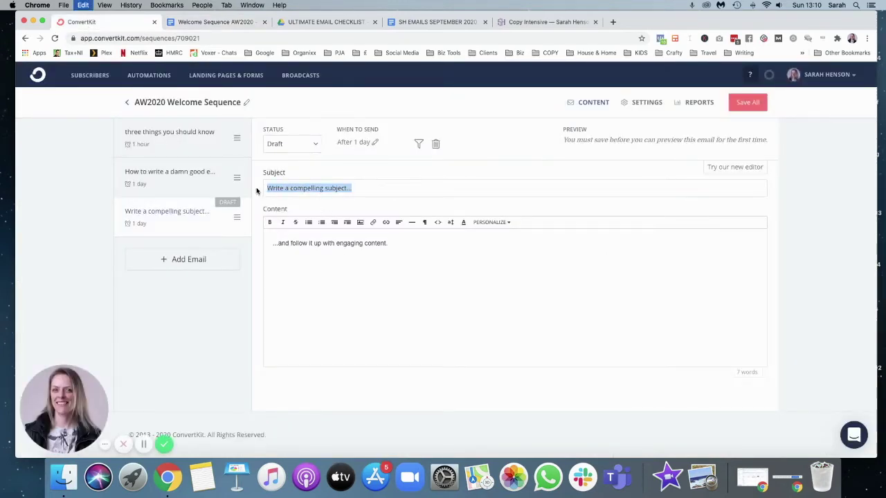
key("super+v")
In the draft, replace XXX in Email #3's hidden preview code with "this is just what you need to take your email marketing up a notch."
left_click(215, 22)
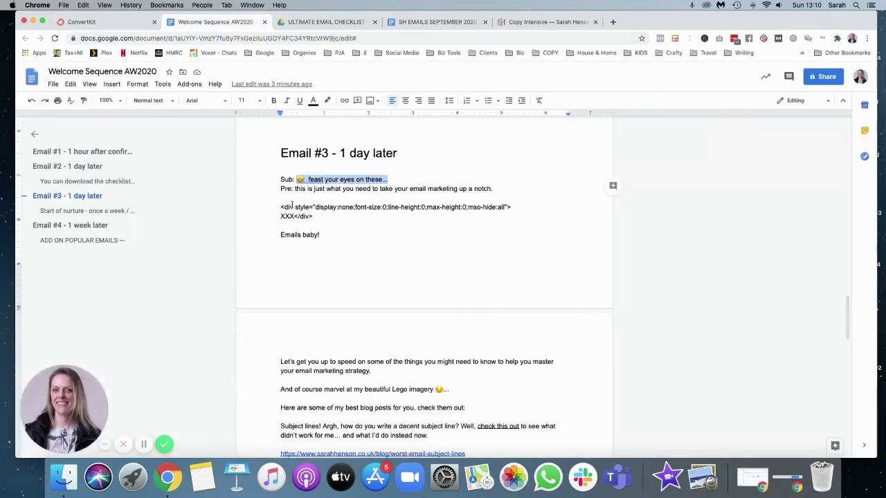
left_click_drag(295, 188, 506, 189)
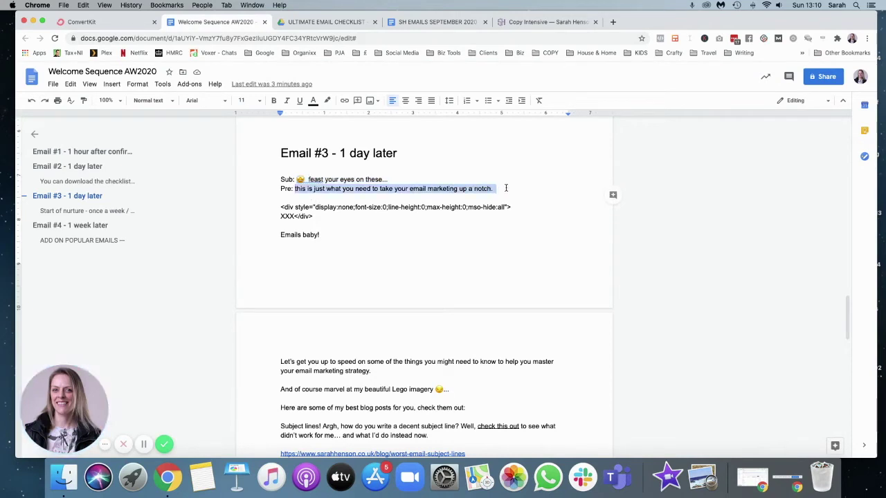
key("super+c")
double_click(285, 215)
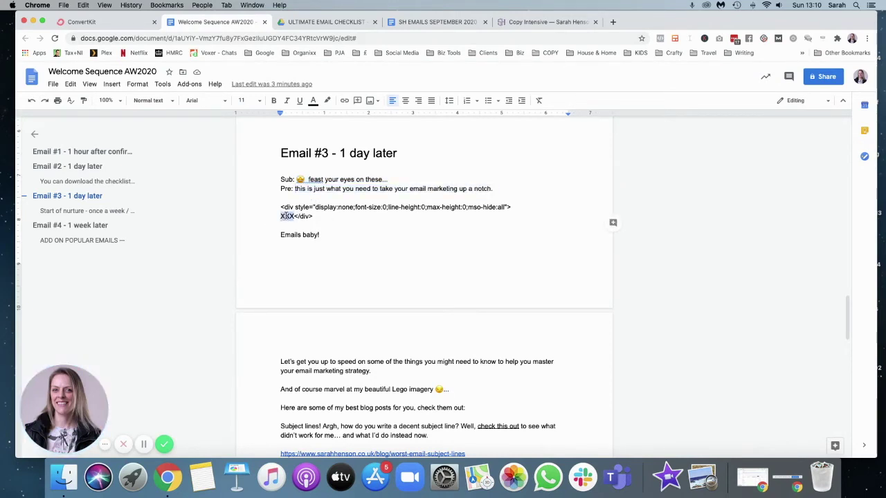
key("super+v")
left_click_drag(298, 224, 281, 207)
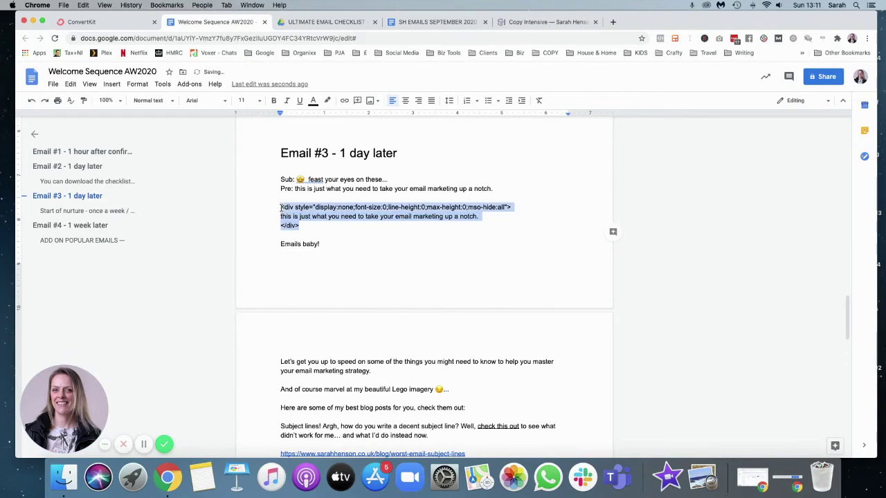
Copy Email #3's body from "Emails baby!" through the P.S. and replace the third ConvertKit email's placeholder content with it
left_click(336, 244)
left_click_drag(278, 245, 420, 288)
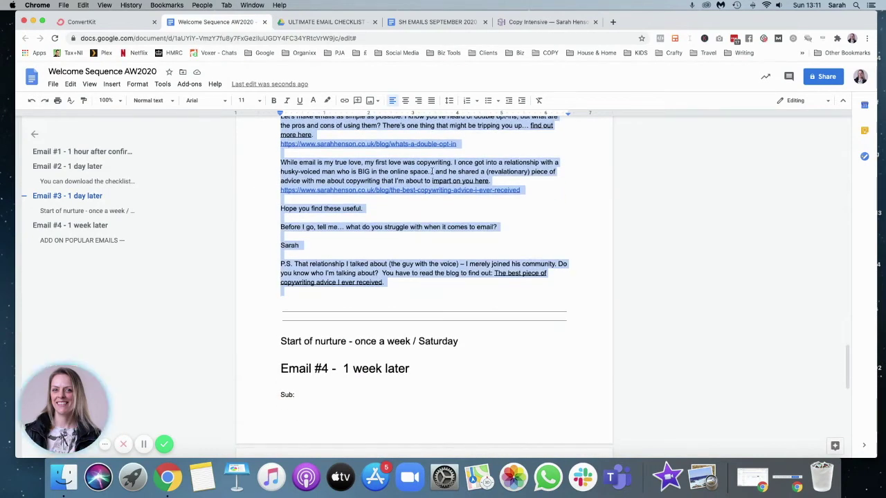
left_click(116, 27)
left_click_drag(388, 243, 267, 243)
key("super+v")
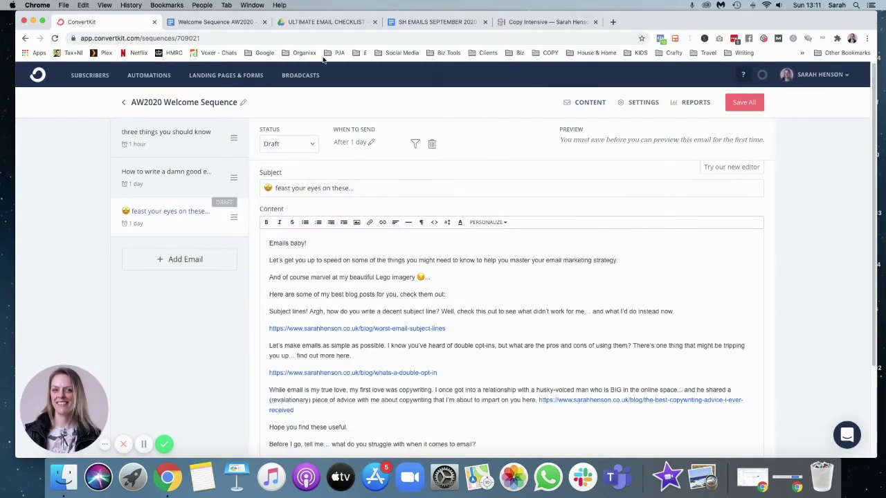
Copy Email #3's completed hidden preview div from the draft and insert it at the very start of the ConvertKit email's HTML source
left_click(215, 22)
scroll(339, 219, "up", 10)
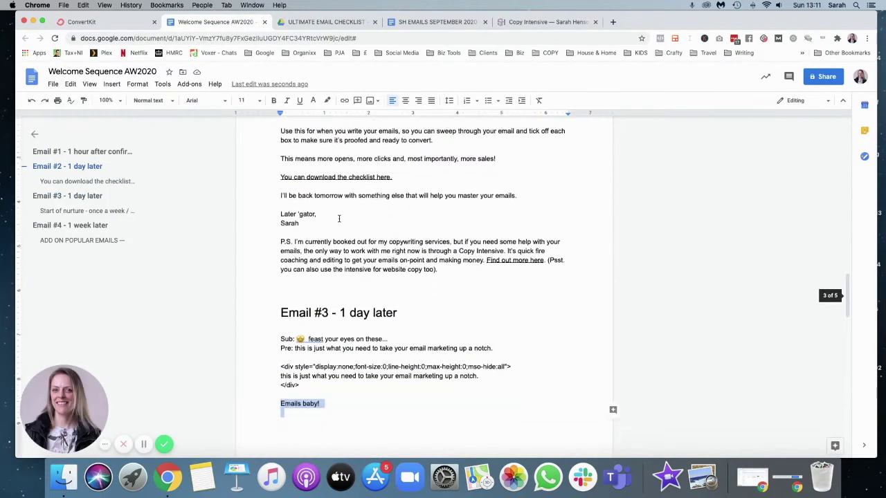
scroll(339, 219, "down", 4)
left_click_drag(299, 261, 274, 244)
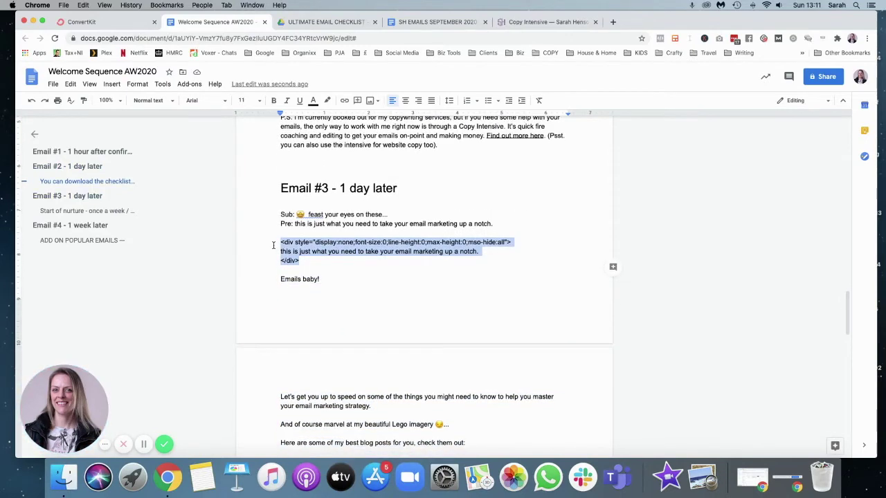
left_click(82, 21)
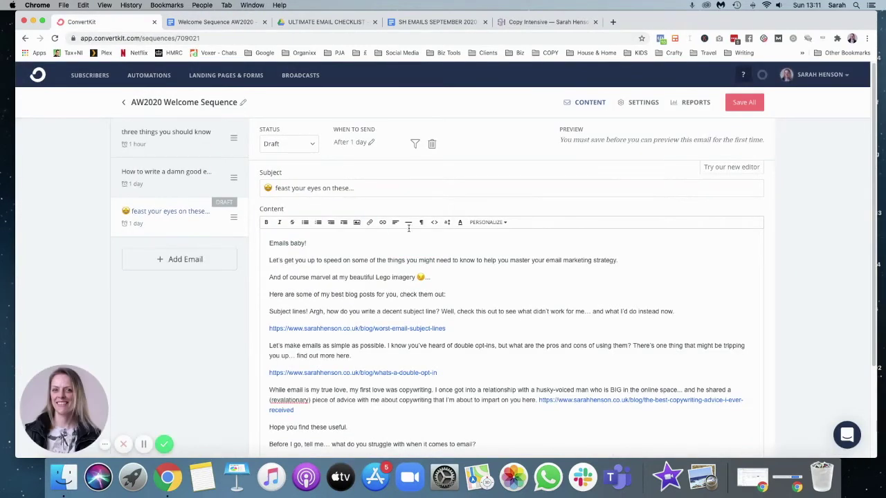
left_click(434, 222)
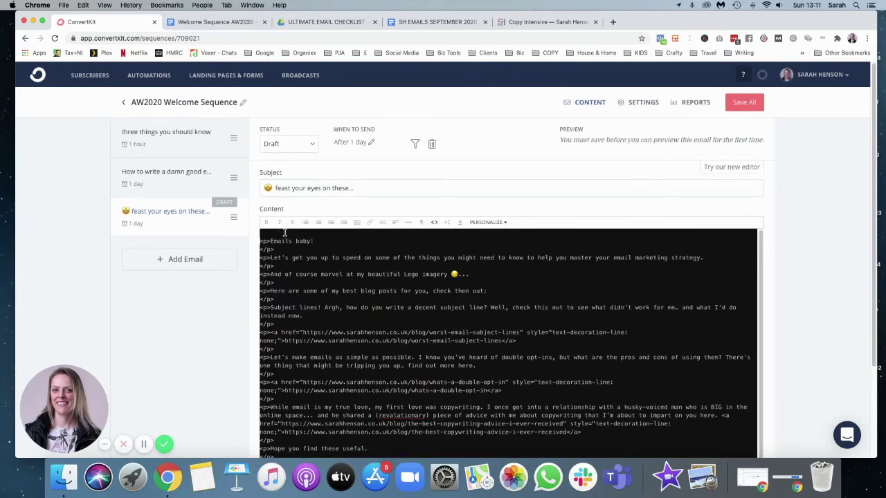
key("super+v")
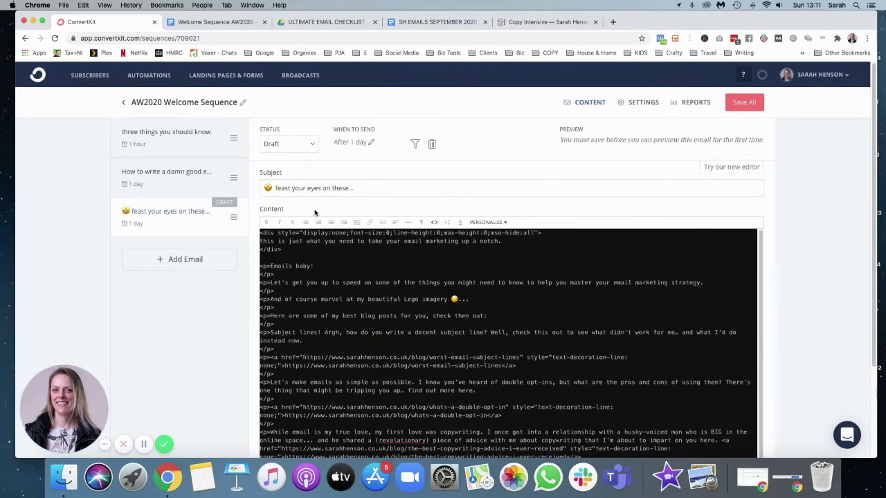
left_click(434, 222)
Cut the /blog/worst-email-subject-lines URL and link "check this out to see what didn't work for me" to it, opening in a new tab
scroll(459, 261, "down", 2)
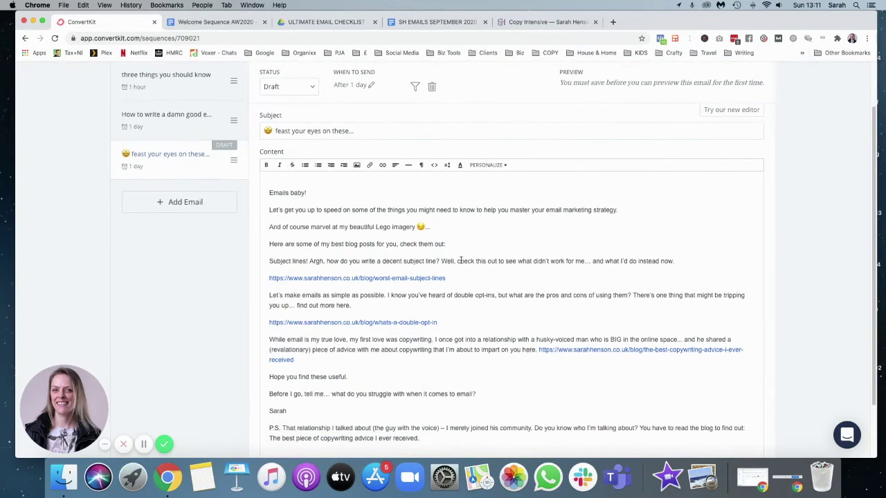
left_click_drag(454, 279, 267, 279)
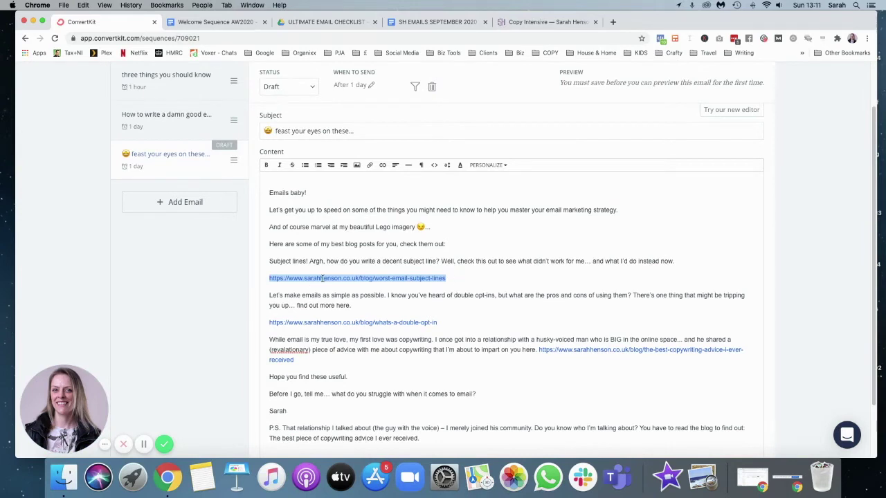
key("BackSpace")
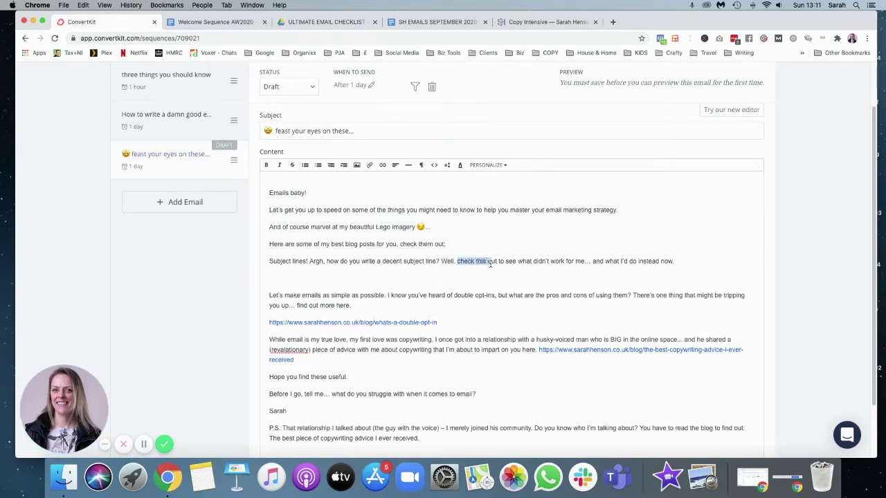
left_click_drag(509, 263, 586, 261)
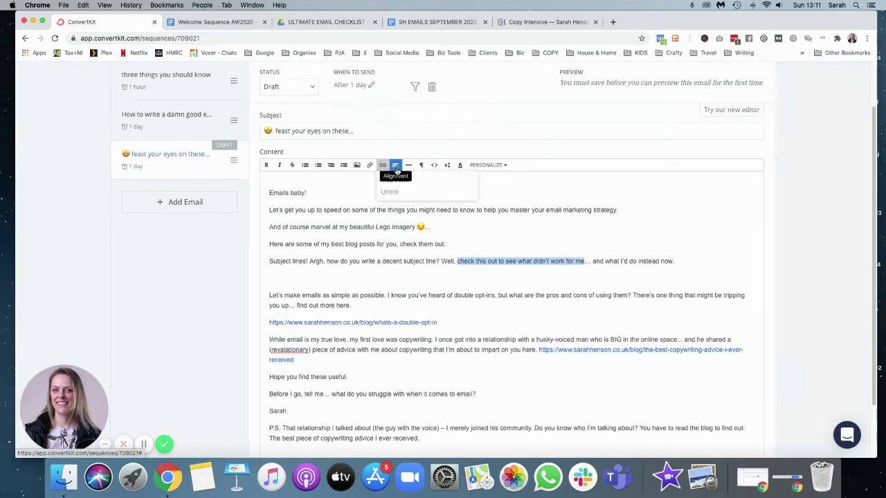
left_click(389, 181)
key("super+v")
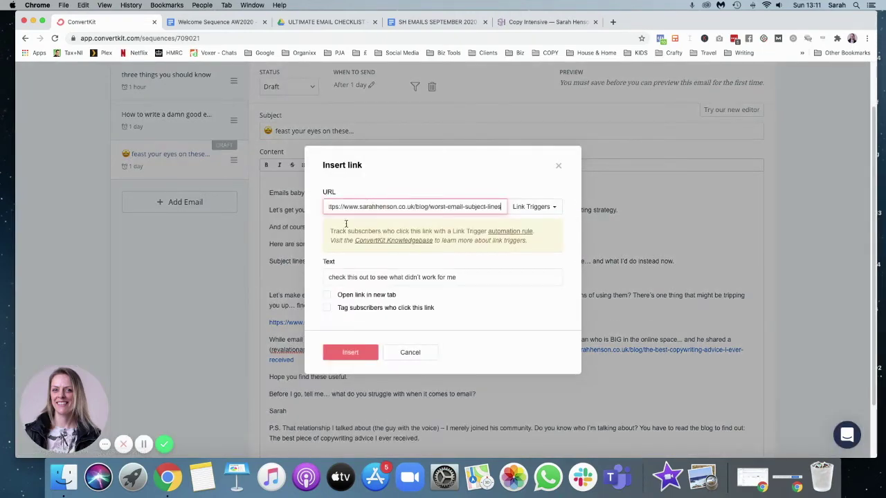
left_click(329, 296)
left_click(349, 352)
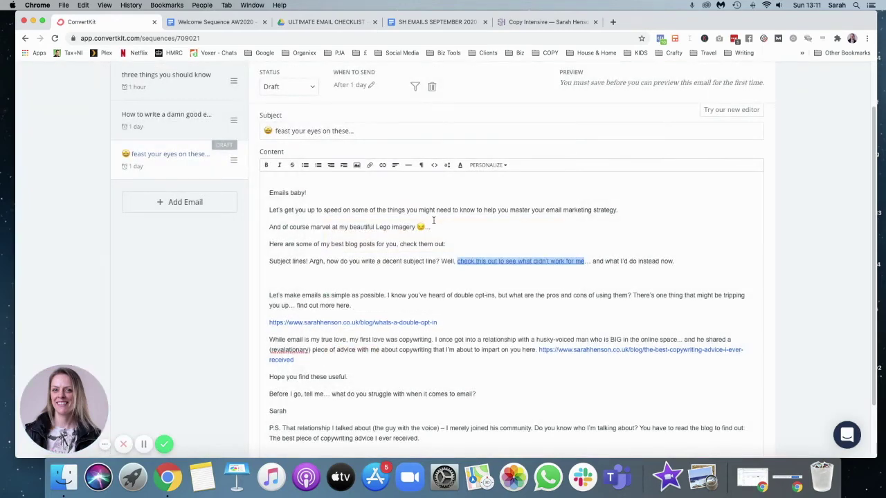
Delete the blank line below the "Subject lines!" paragraph
left_click(457, 244)
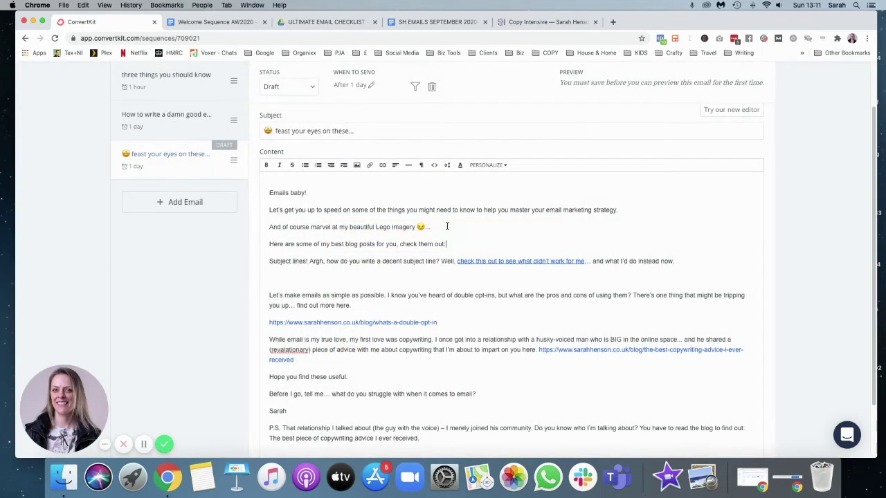
left_click(339, 278)
key("BackSpace")
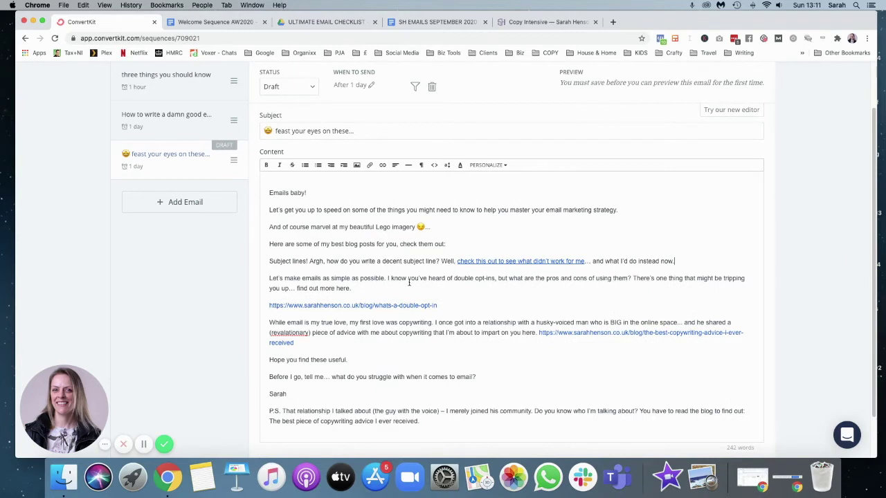
Cut the /blog/whats-a-double-opt-in URL and link "find out more here" to it, opening in a new tab
left_click_drag(448, 305, 267, 306)
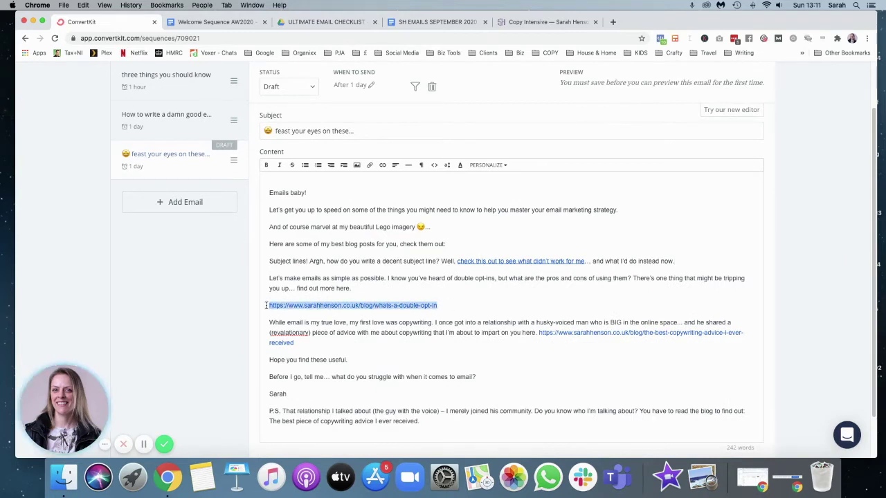
key("BackSpace")
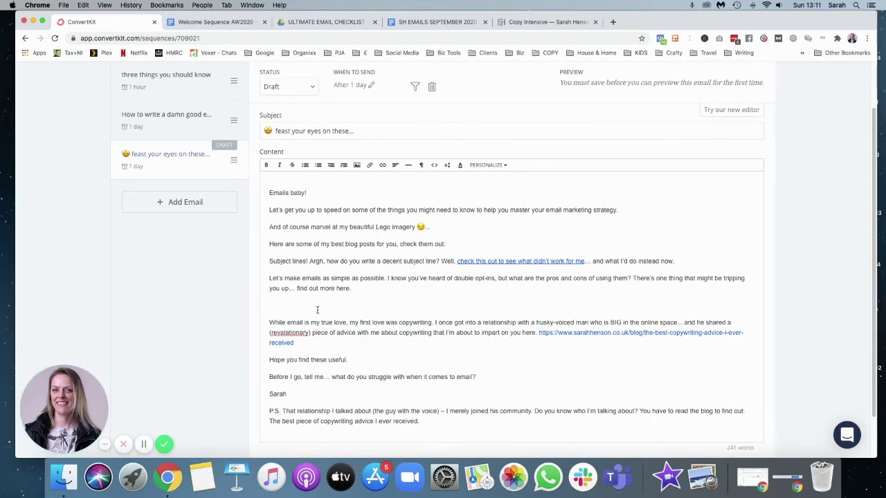
left_click_drag(297, 289, 352, 287)
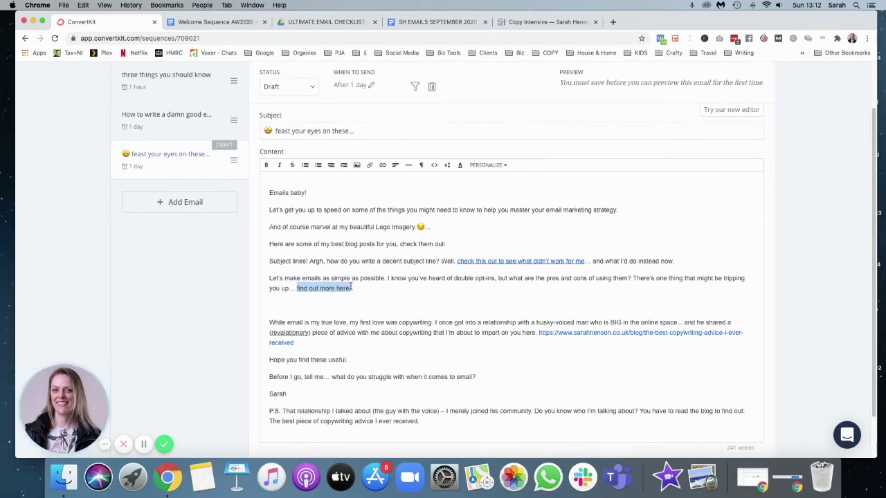
left_click(382, 165)
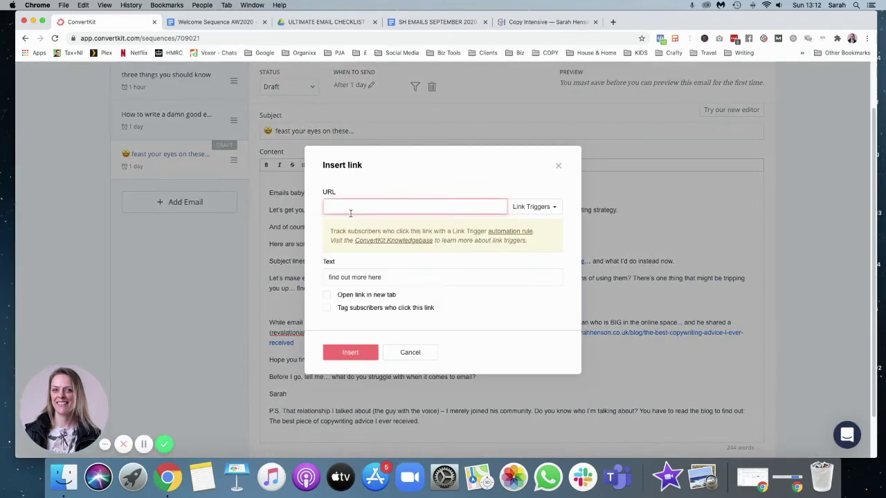
key("super+v")
left_click(330, 297)
left_click(350, 352)
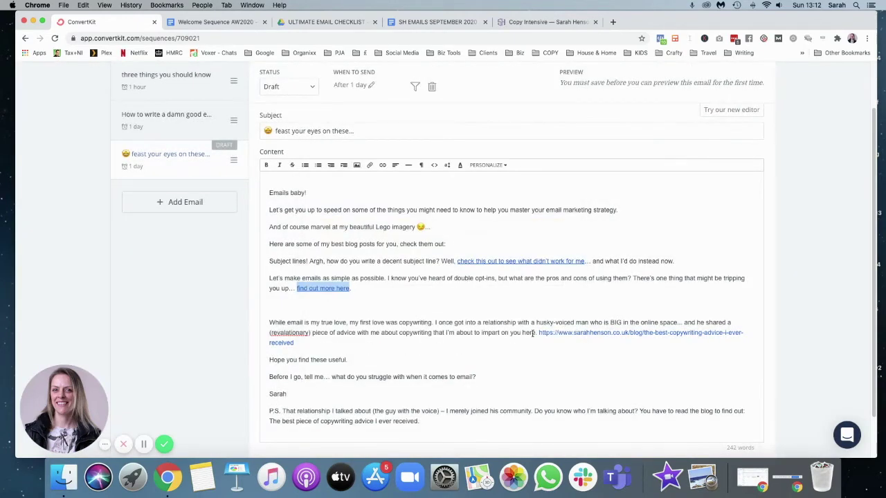
Cut the /blog/the-best-copywriting-advice-i-ever-received URL and link "impart on you here" to it, opening in a new tab
left_click(537, 333)
key("shift+Down")
key("BackSpace")
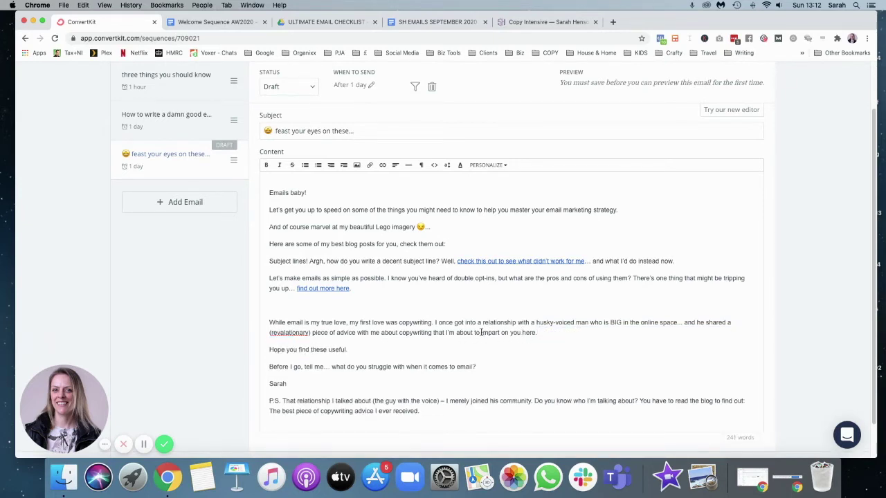
left_click_drag(481, 333, 531, 333)
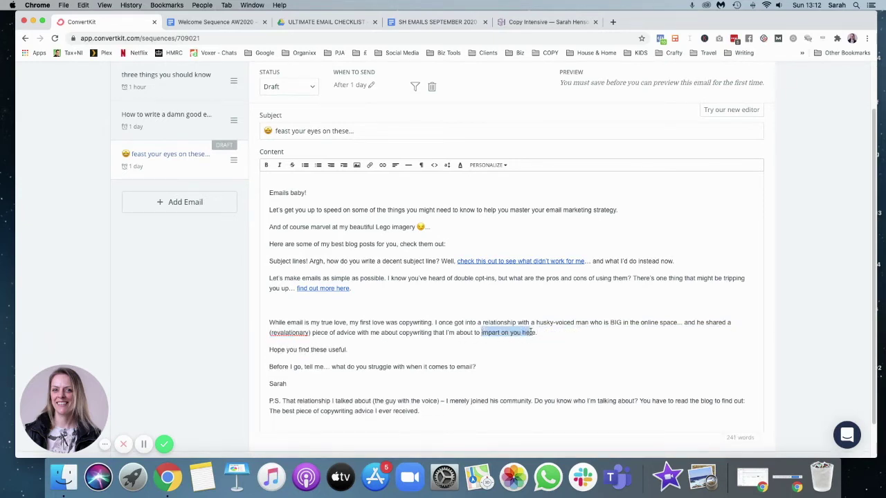
left_click(382, 165)
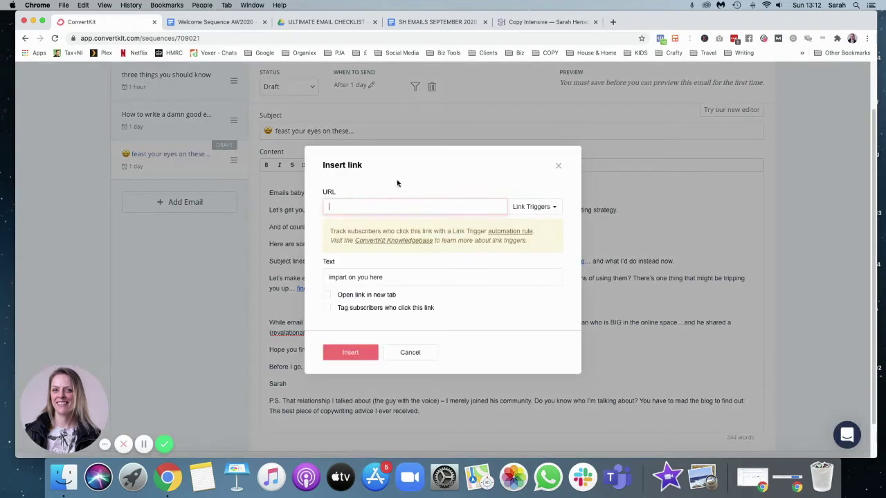
key("super+v")
left_click(327, 295)
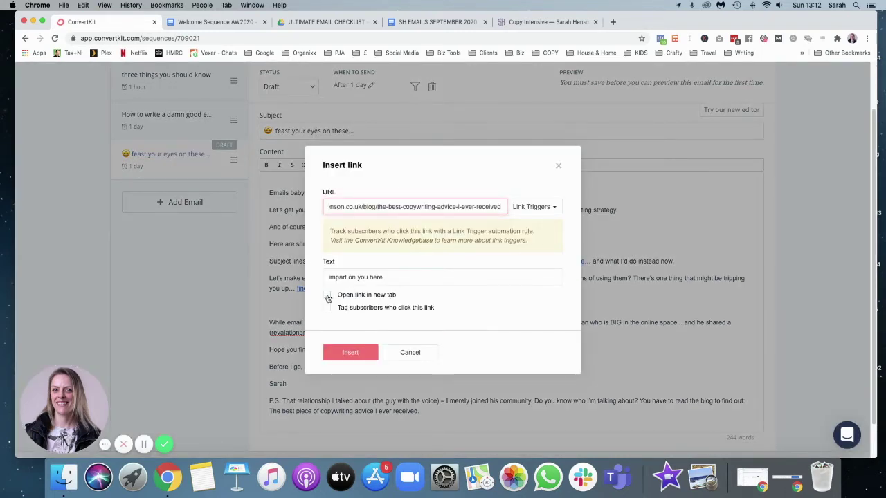
left_click(363, 352)
left_click(534, 369)
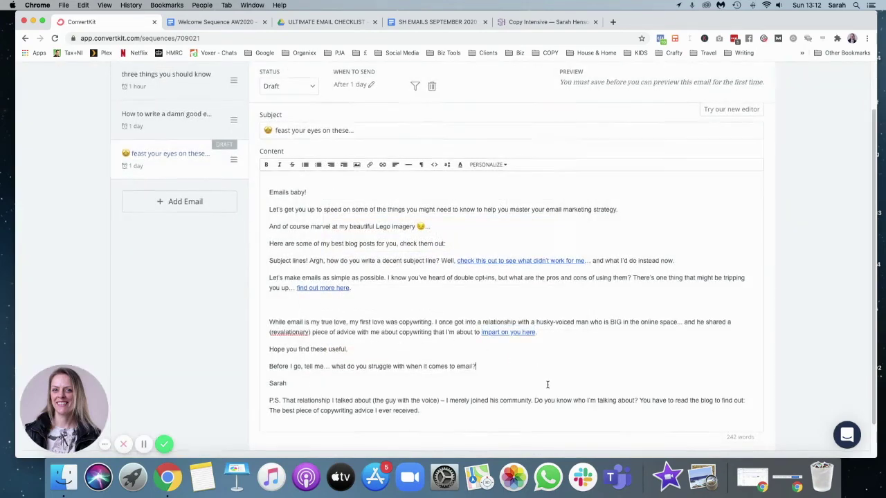
scroll(464, 377, "down", 2)
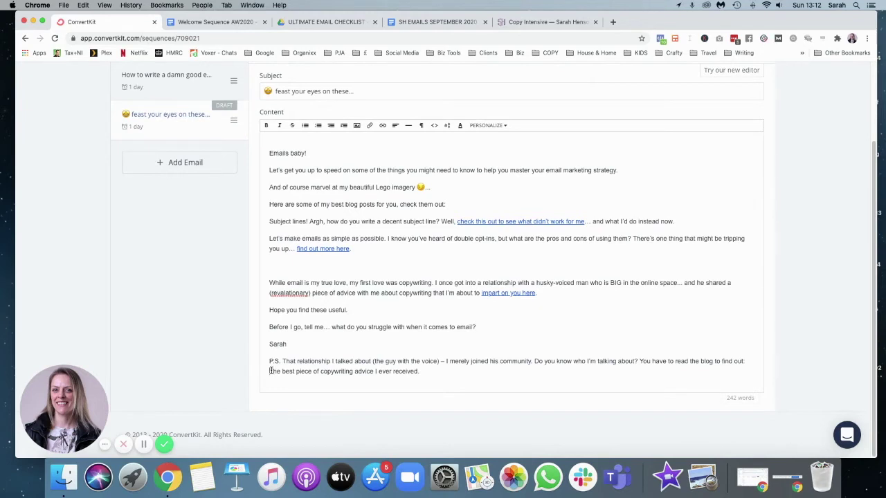
left_click_drag(270, 371, 418, 371)
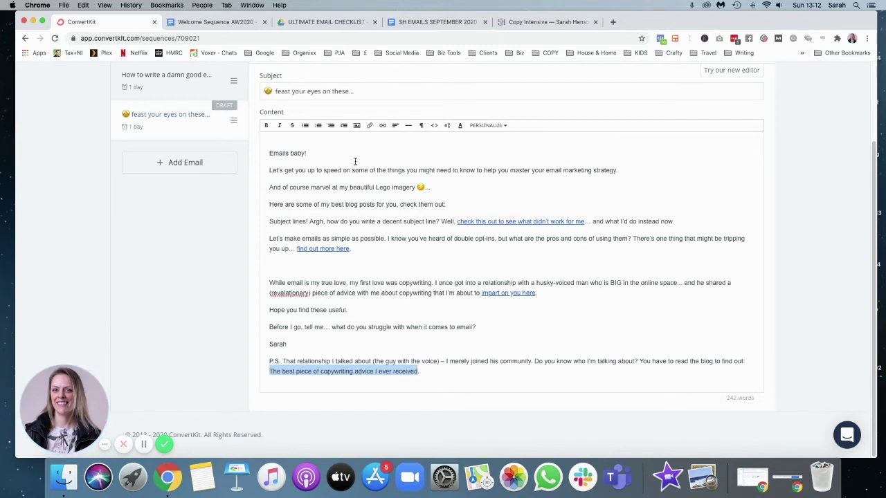
left_click(382, 126)
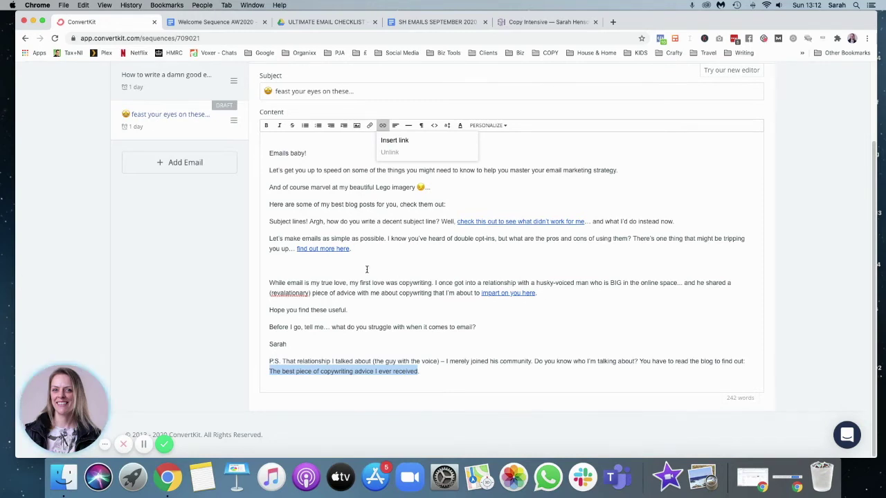
Delete the blank line above "While email is my true love" and turn the three blog post paragraphs into a bulleted list
left_click(337, 269)
key("BackSpace")
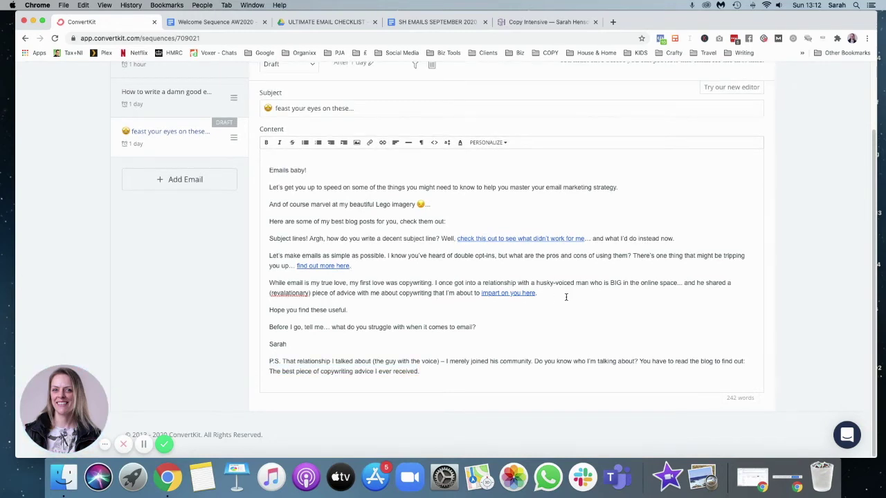
left_click_drag(566, 297, 261, 239)
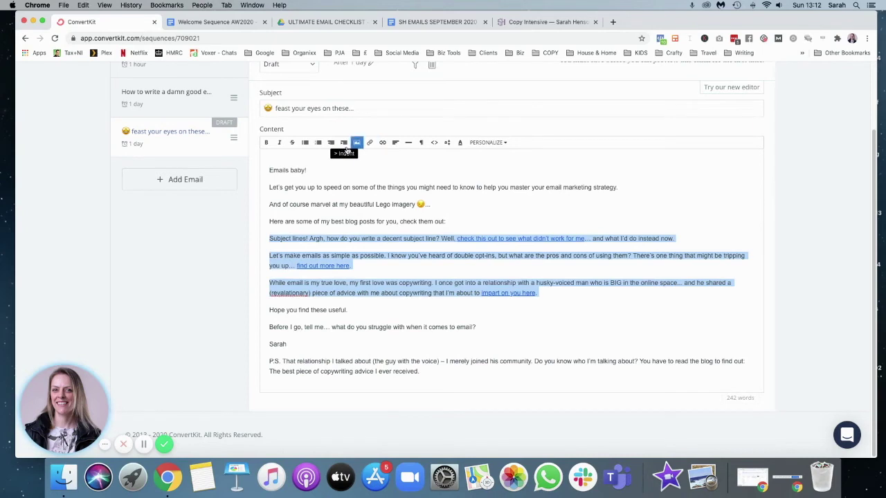
left_click(305, 142)
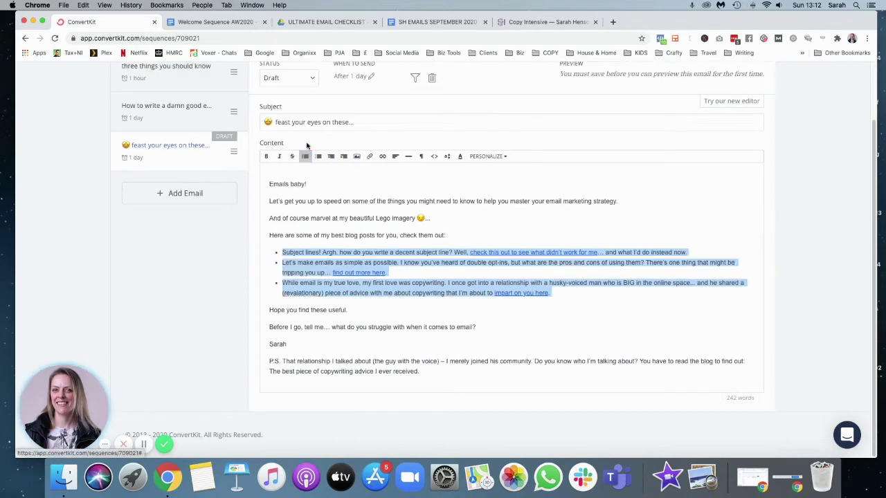
Add a blank line after the first and second bullets to space out the blog post list
left_click(593, 310)
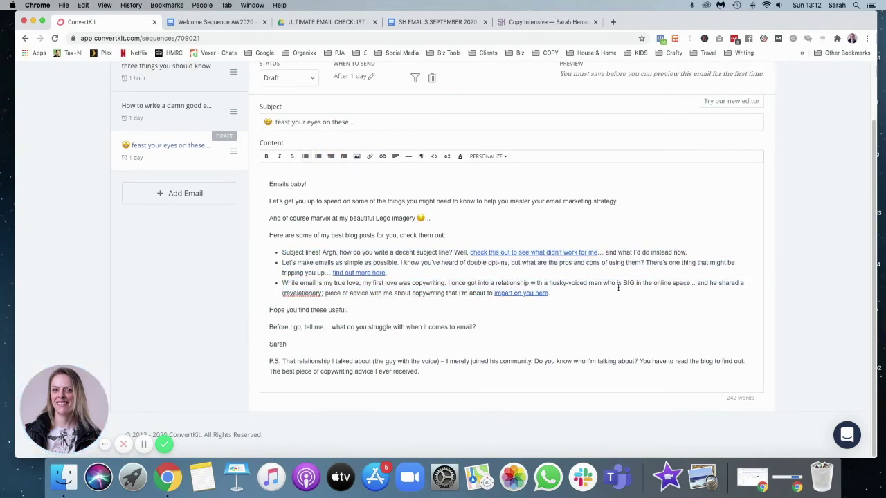
key("Return")
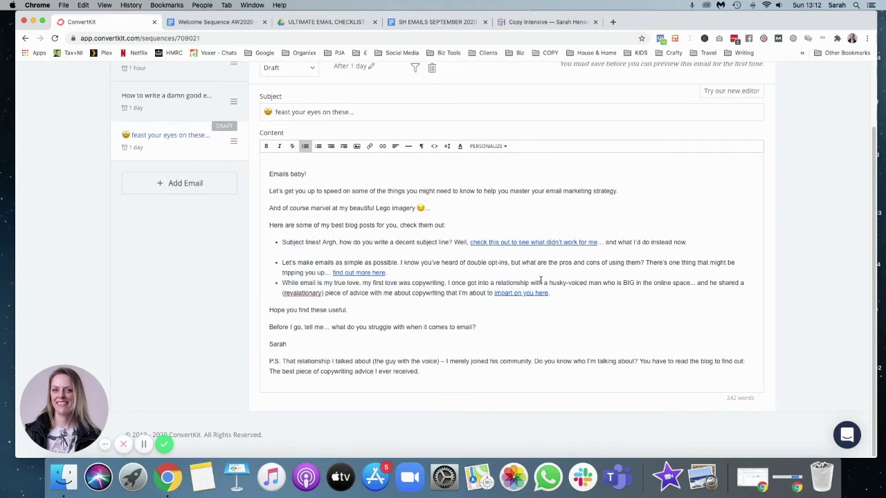
key("Return")
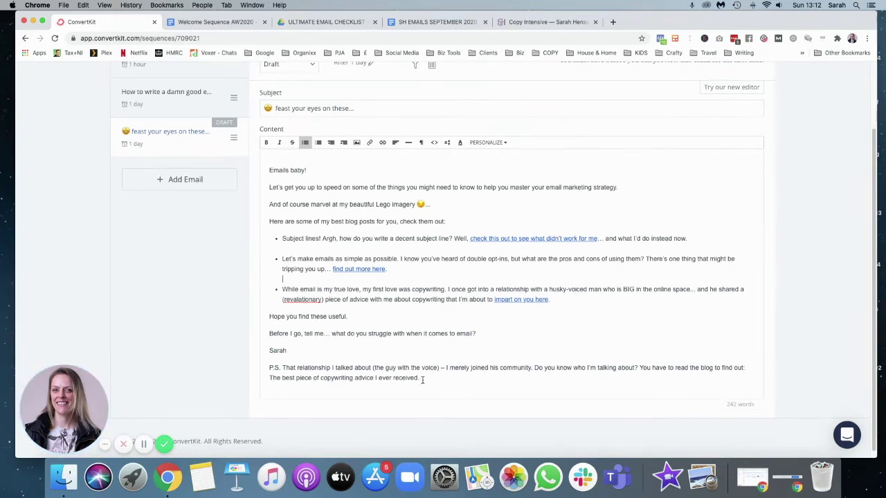
Link the P.S. sentence "The best piece of copywriting advice I ever received." to the copied blog URL, opening in a new tab
left_click_drag(422, 379, 269, 379)
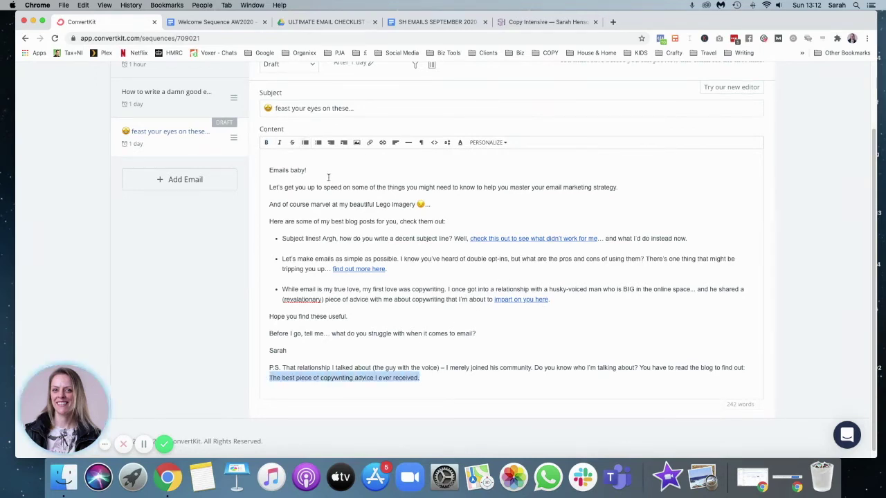
left_click(382, 143)
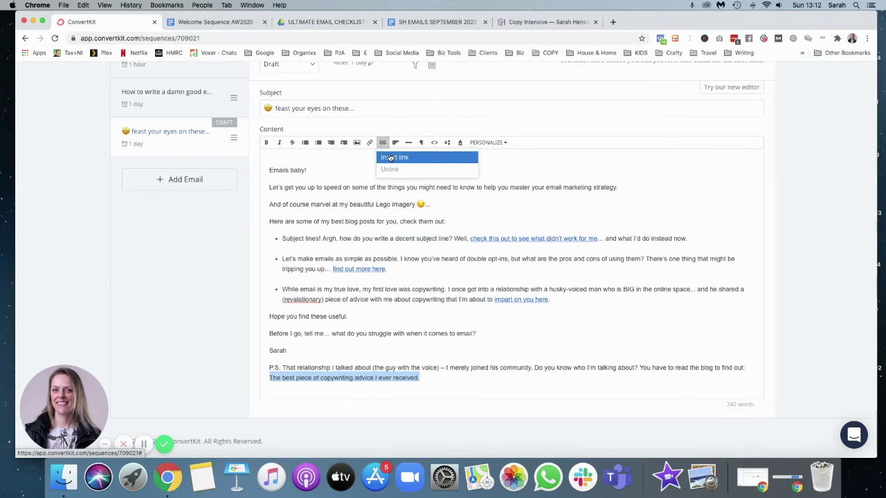
left_click(391, 157)
key("super+v")
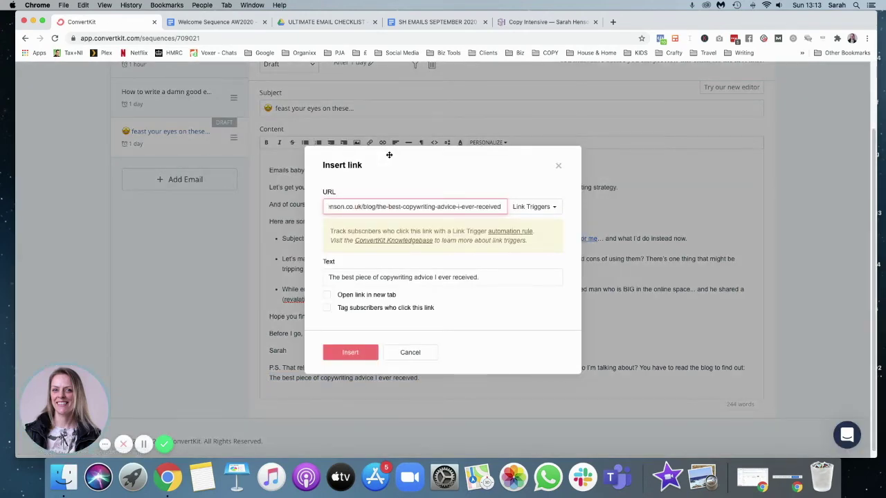
left_click(326, 294)
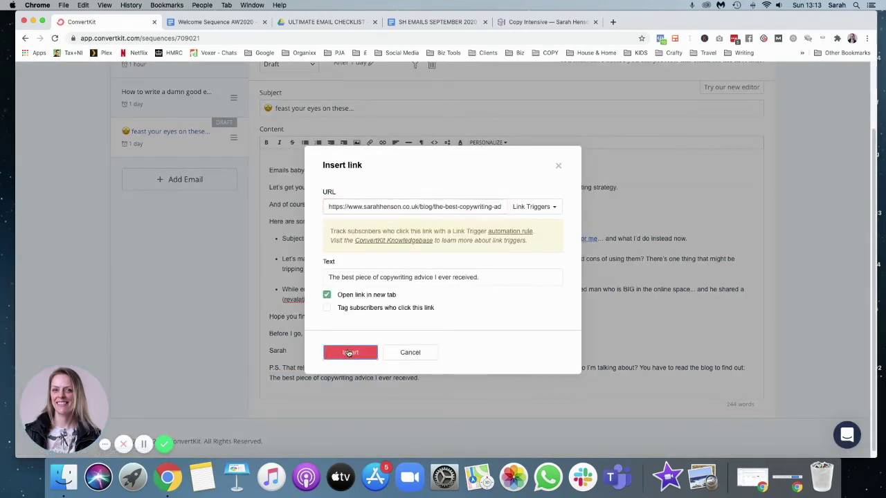
left_click(350, 353)
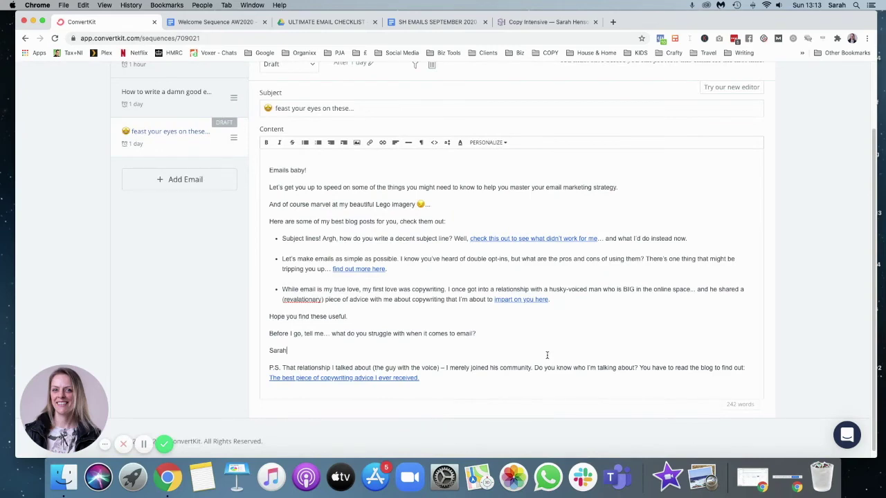
Set the third email's status to Active and save all changes to the sequence
scroll(547, 355, "up", 3)
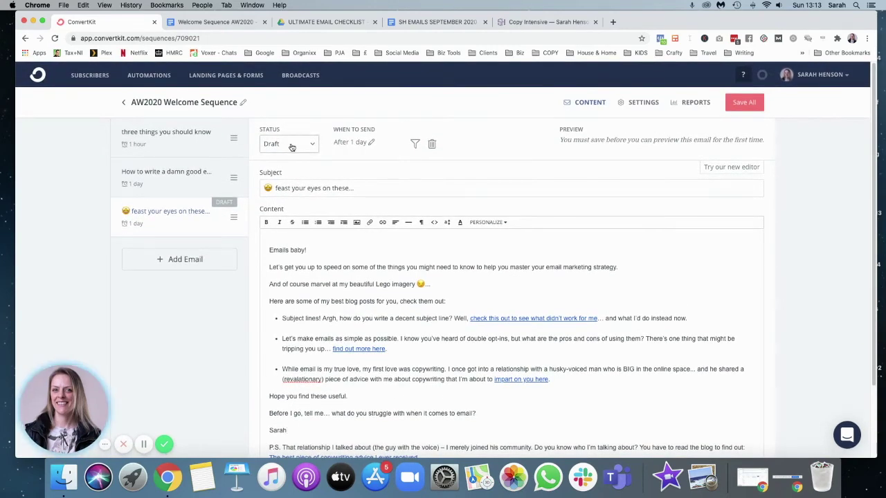
left_click(292, 145)
left_click(277, 173)
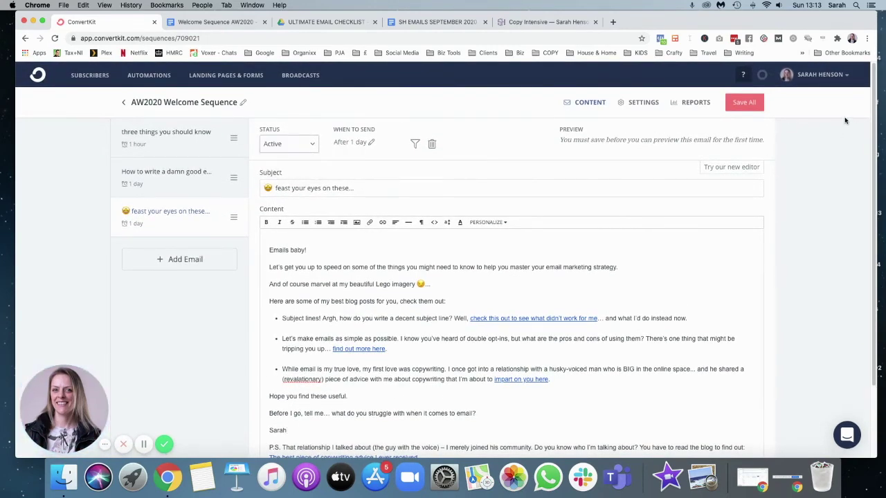
left_click(745, 101)
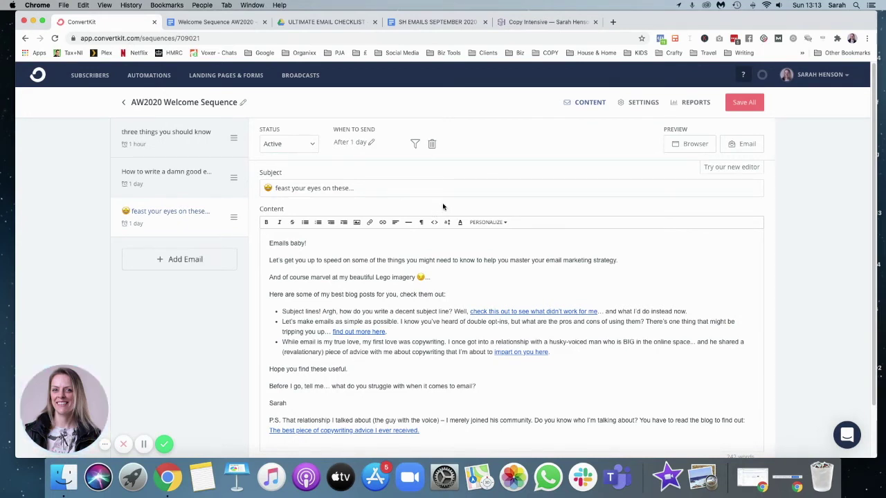
Review the landing pages and forms, the visual automations and the automation rules that add the New Subscriber tag
left_click(244, 78)
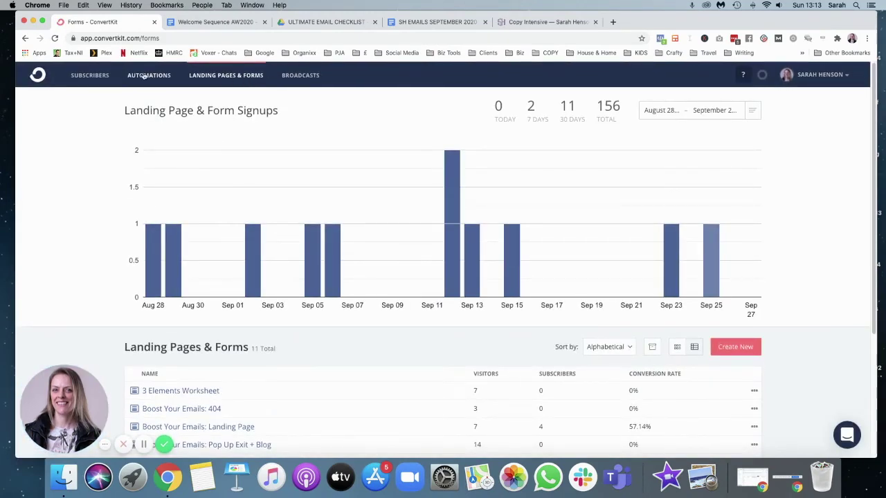
left_click(144, 76)
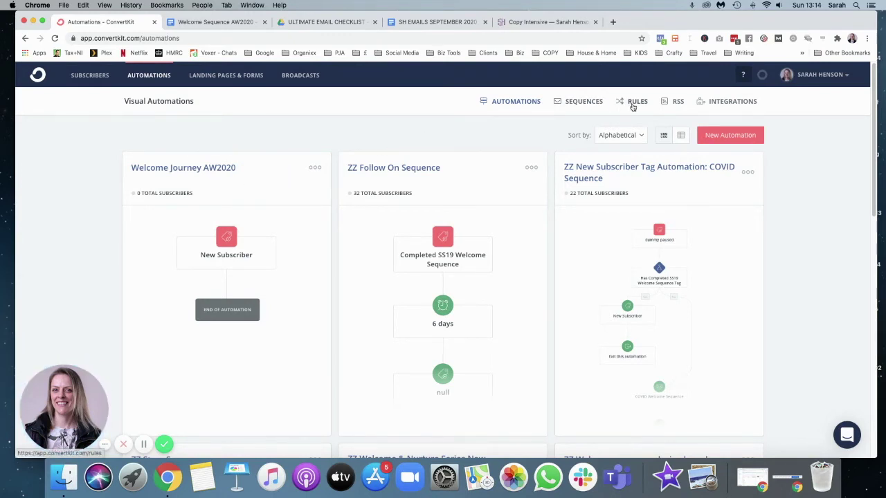
left_click(632, 106)
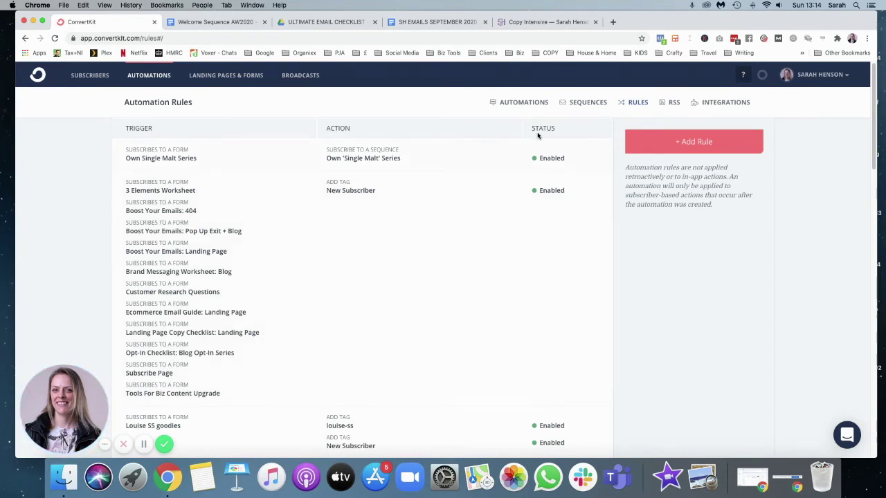
Open the Welcome Journey AW2020 visual automation and examine its flow from the New Subscriber trigger through the filter branches
left_click(527, 104)
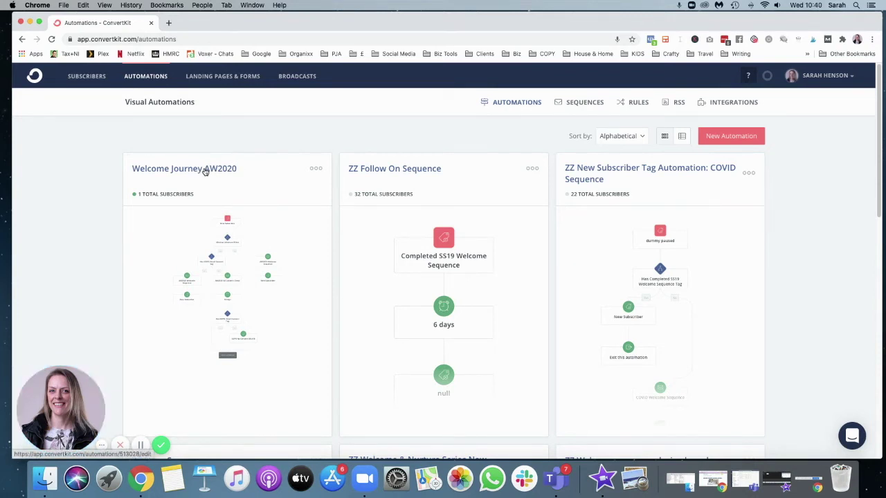
left_click(205, 171)
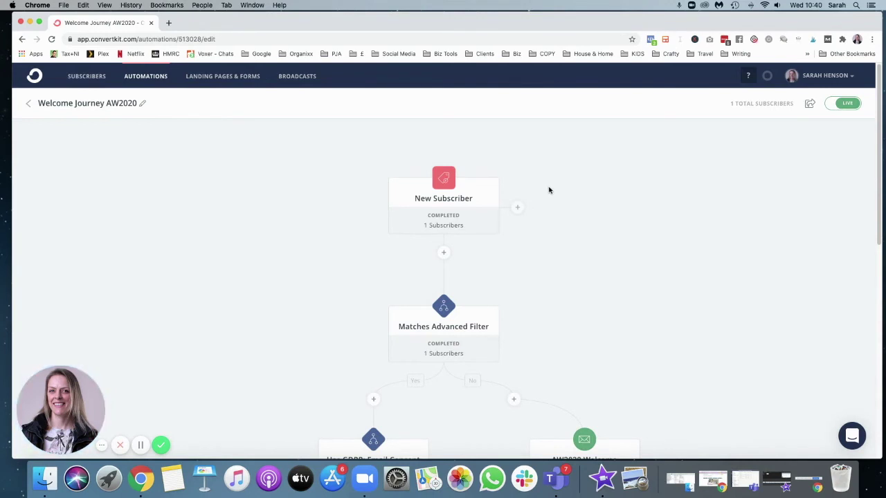
scroll(548, 249, "down", 1)
scroll(547, 249, "down", 3)
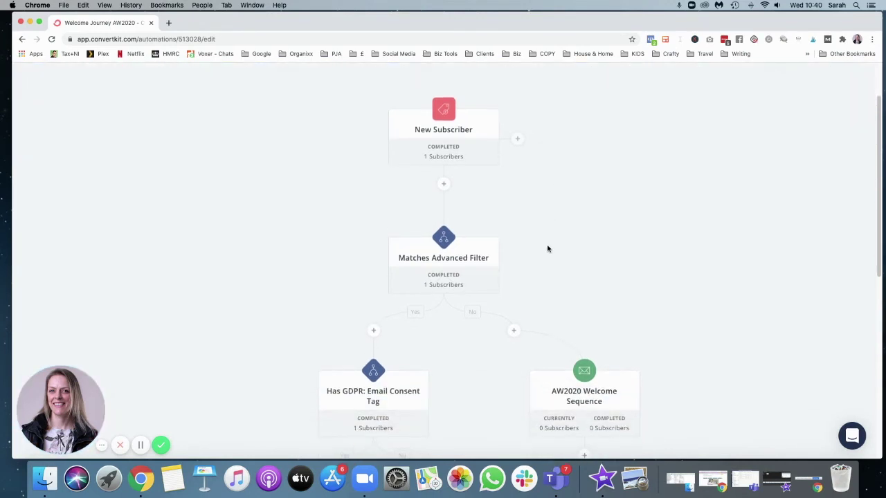
scroll(547, 249, "up", 2)
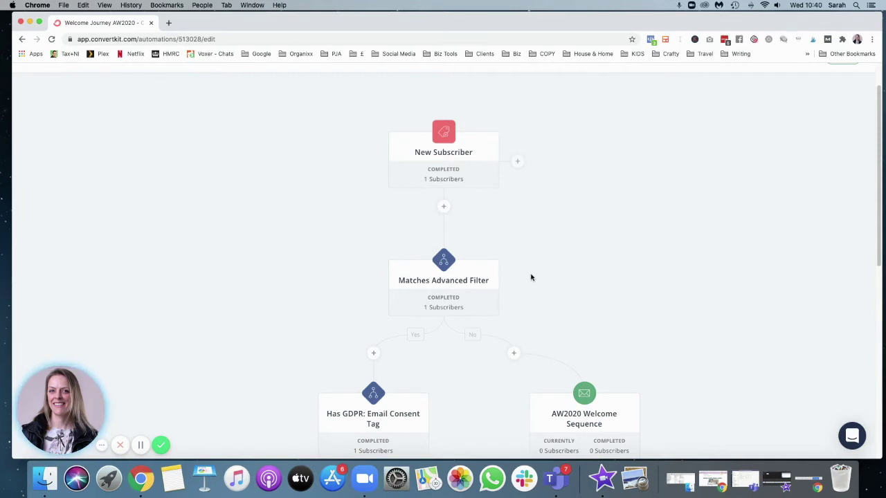
scroll(578, 246, "down", 1)
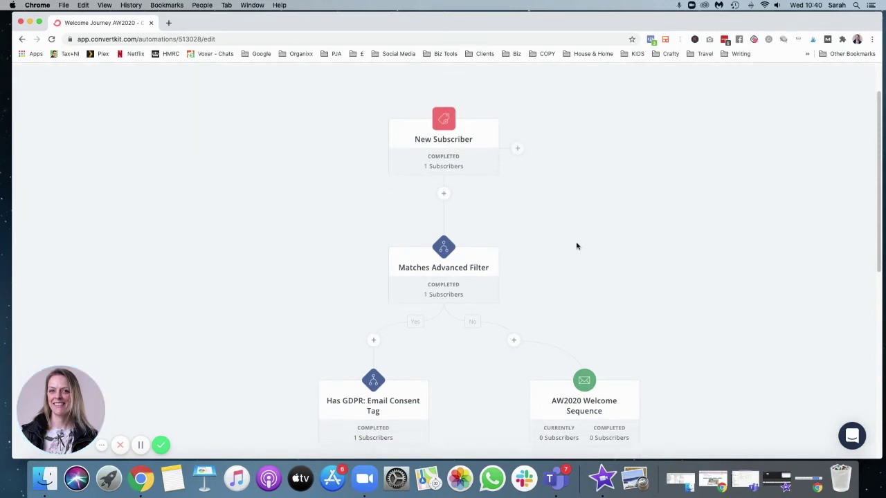
Inspect the Matches Advanced Filter condition for European Union subscribers and the GDPR consent branches beneath it, leaving the condition's settings as they are
mouse_move(436, 260)
left_click(435, 261)
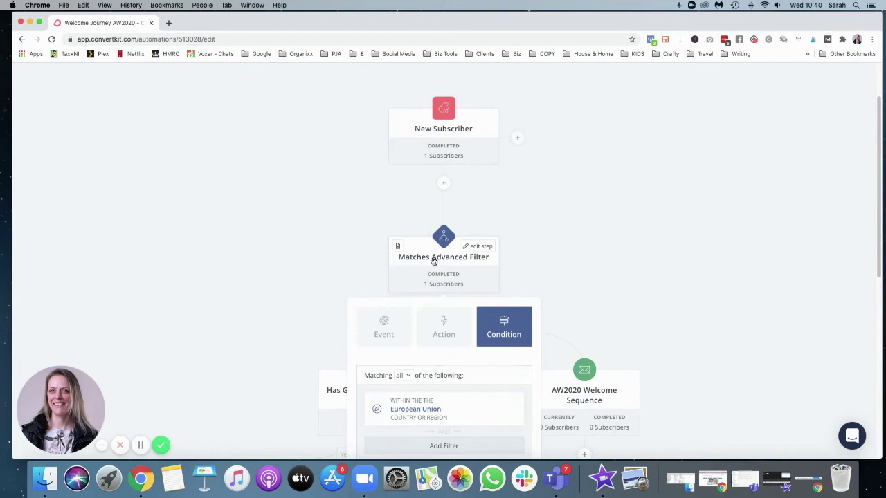
scroll(492, 258, "down", 5)
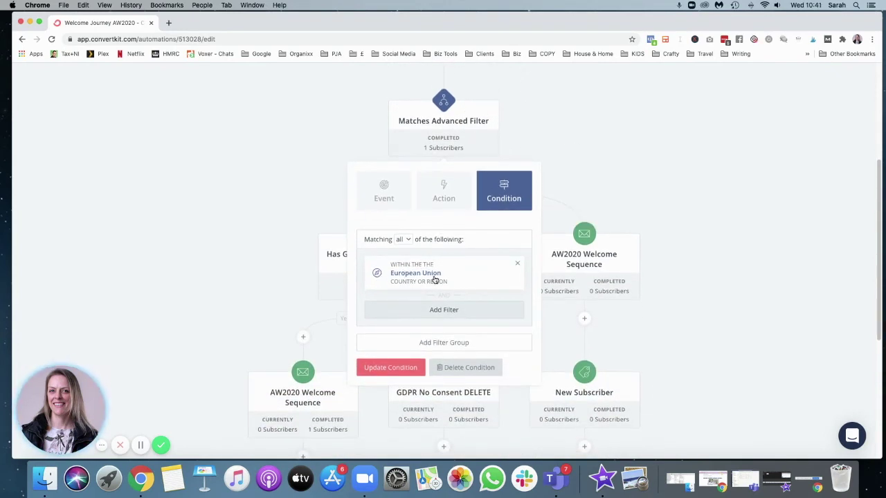
left_click(704, 162)
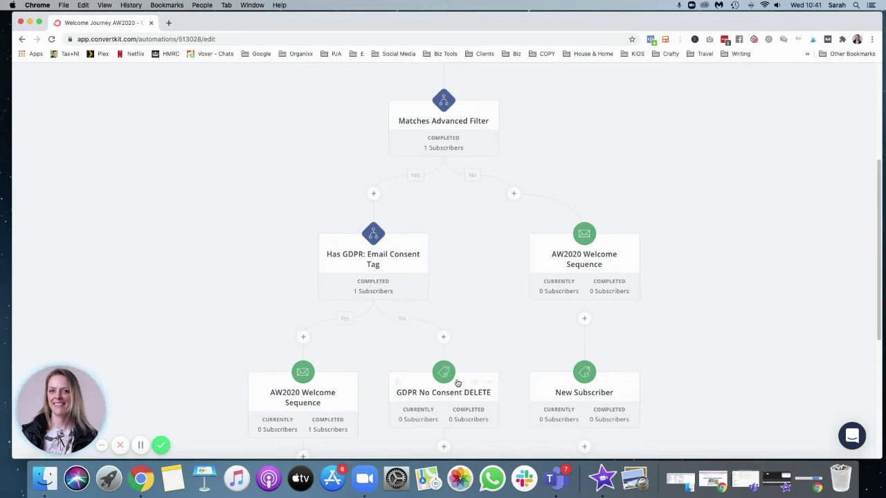
scroll(454, 367, "down", 1)
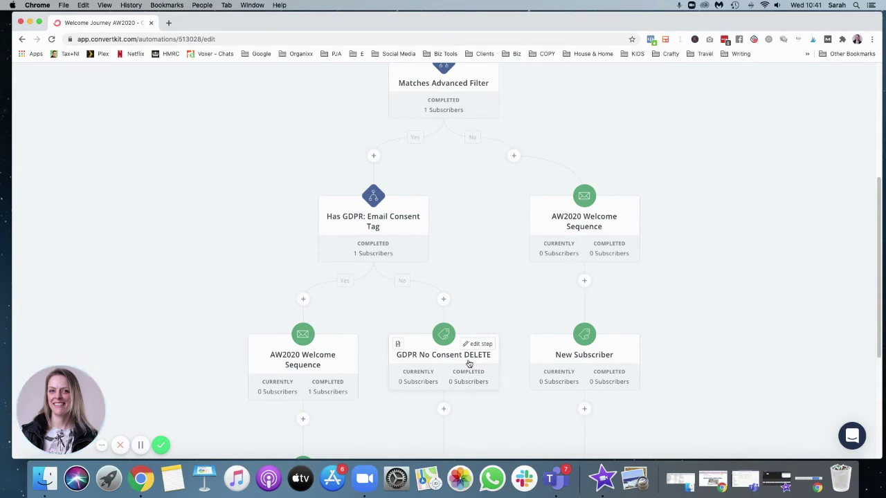
scroll(469, 362, "down", 2)
scroll(469, 363, "up", 3)
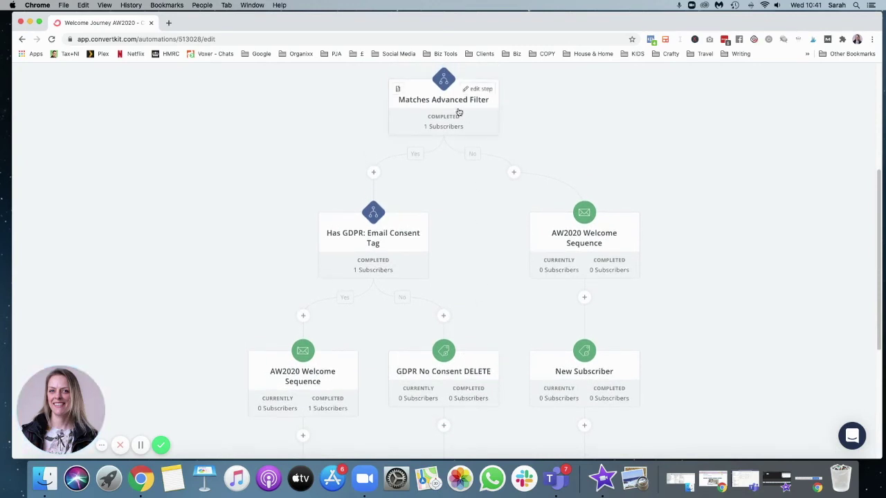
left_click(441, 104)
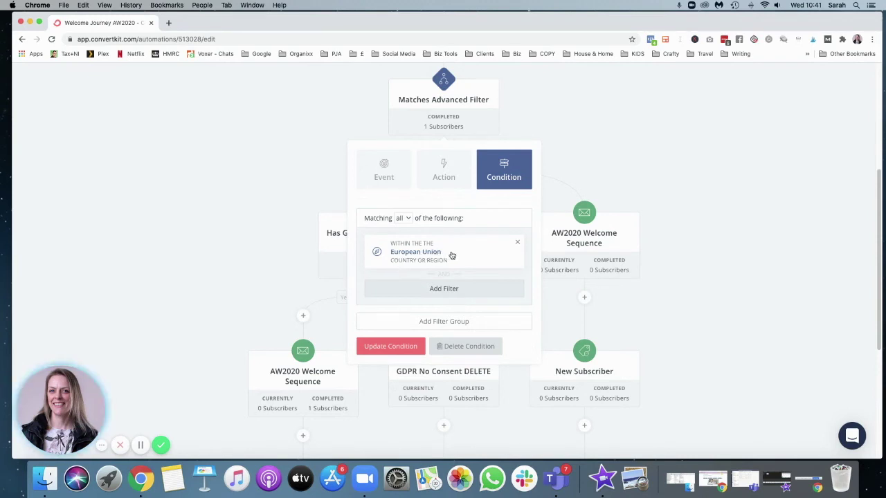
left_click(634, 115)
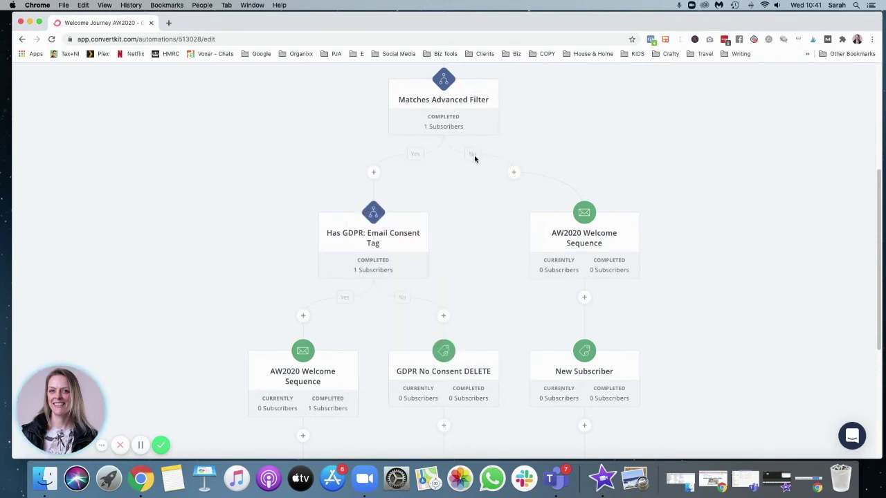
Trace the filter's No branch through the AW2020 Welcome Sequence and New Subscriber tag steps to the end of the automation
mouse_move(574, 229)
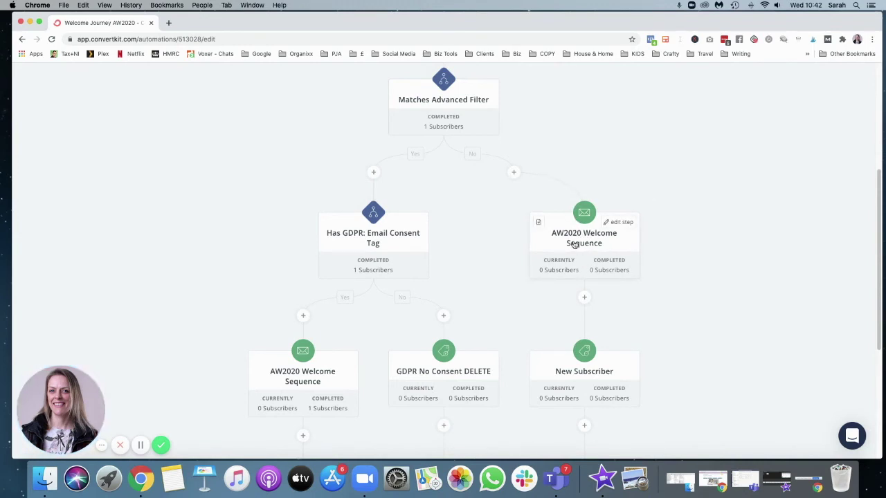
scroll(625, 234, "down", 5)
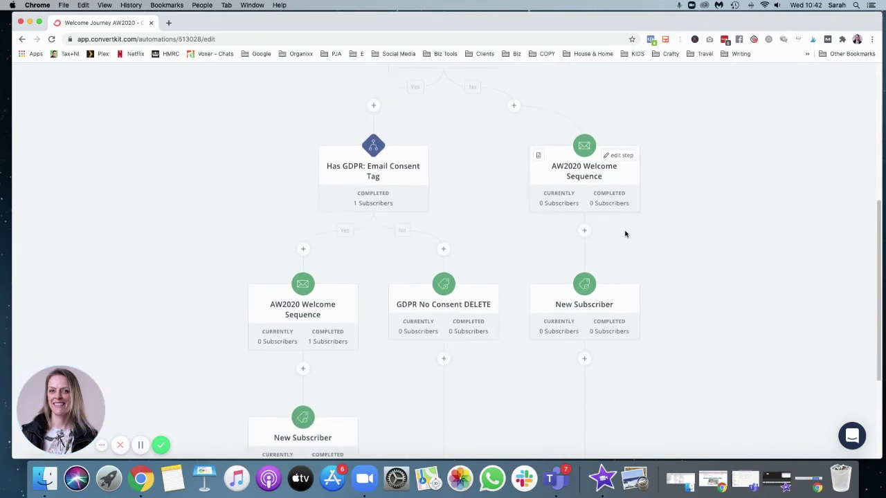
scroll(625, 234, "down", 1)
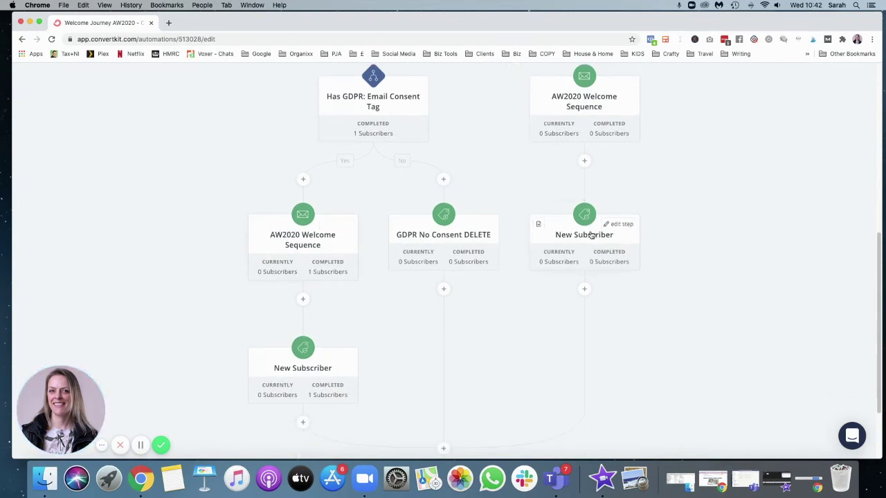
mouse_move(592, 242)
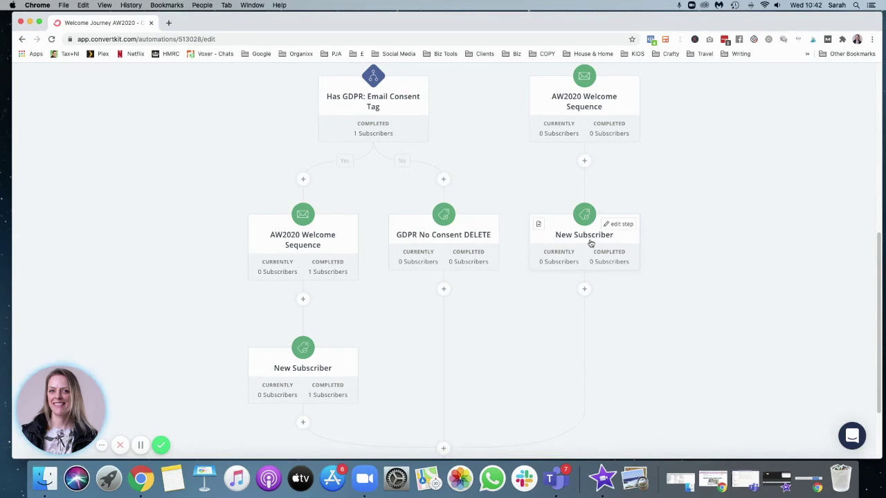
scroll(591, 242, "down", 5)
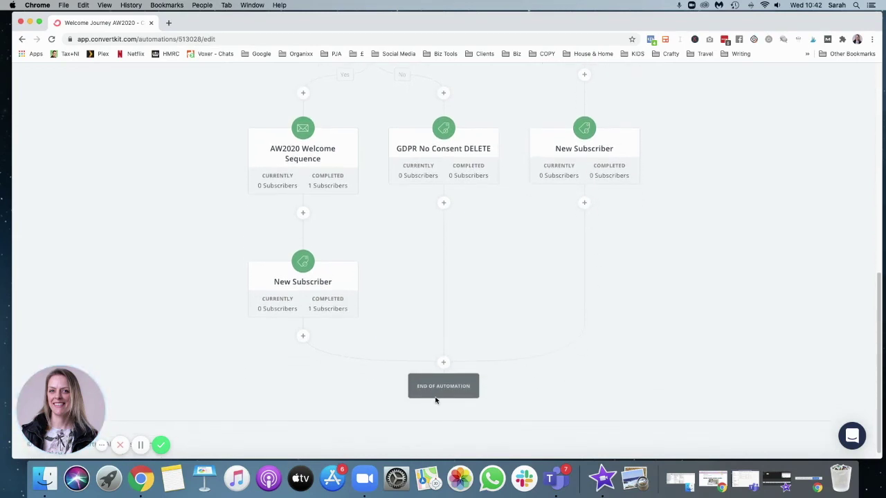
scroll(501, 307, "up", 10)
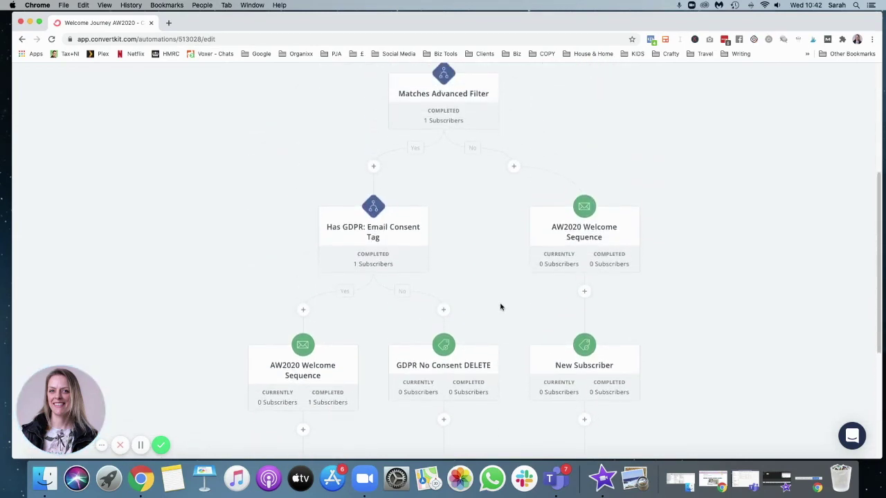
scroll(501, 306, "up", 2)
scroll(501, 307, "down", 6)
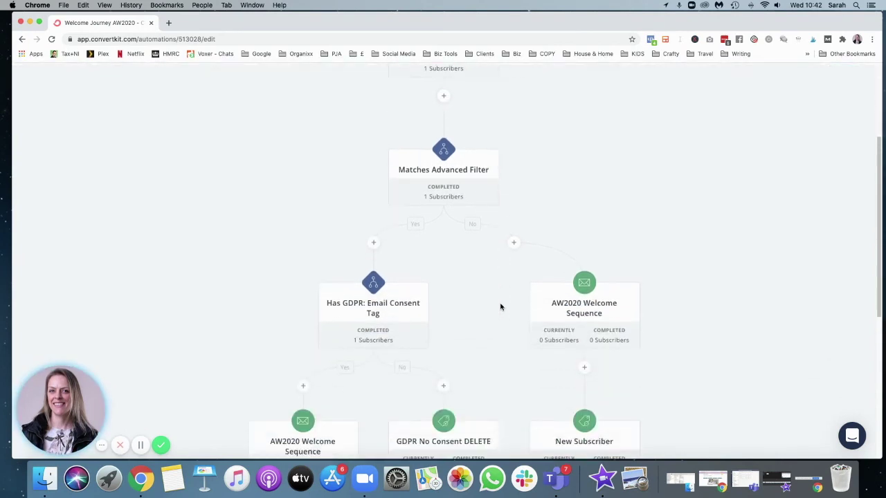
Review the whole Welcome Journey AW2020 flow again from the New Subscriber trigger, comparing the GDPR consent path with the non-EU path
mouse_move(632, 335)
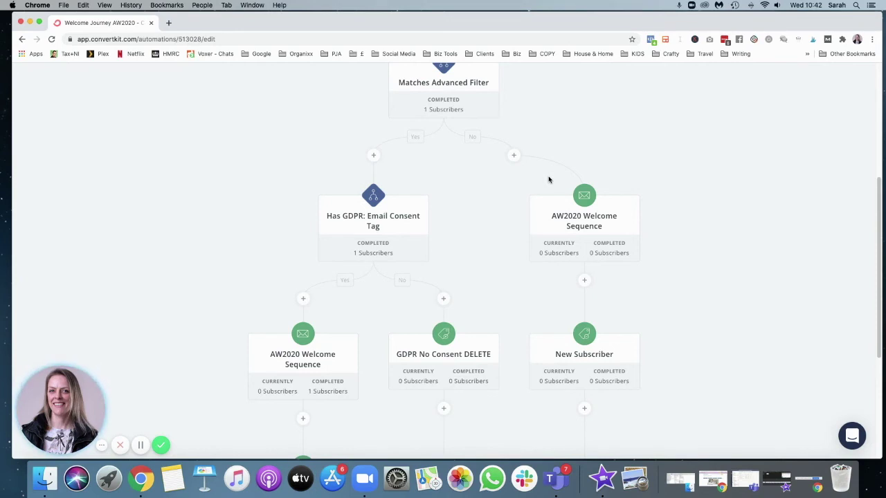
scroll(546, 181, "up", 8)
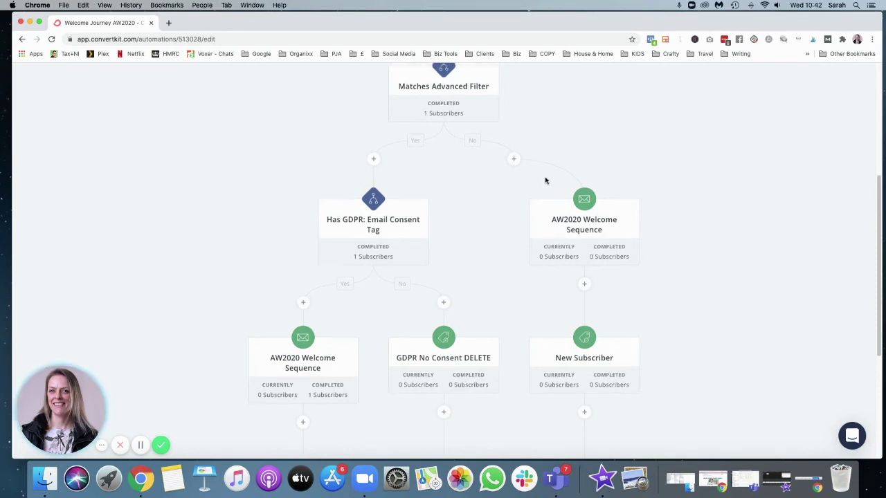
scroll(653, 206, "up", 2)
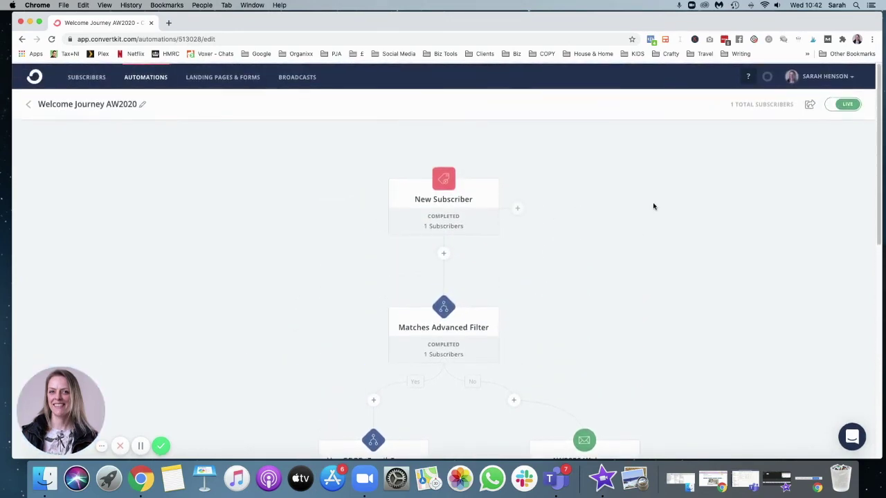
scroll(512, 249, "down", 2)
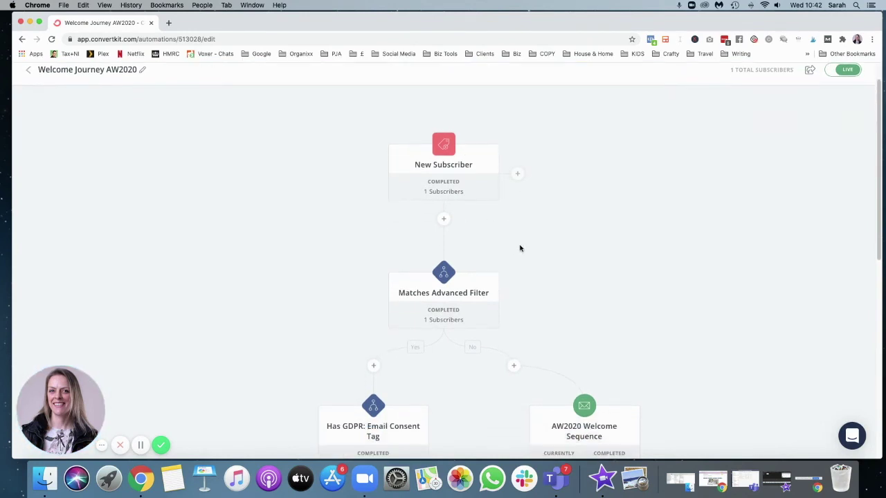
scroll(565, 326, "down", 3)
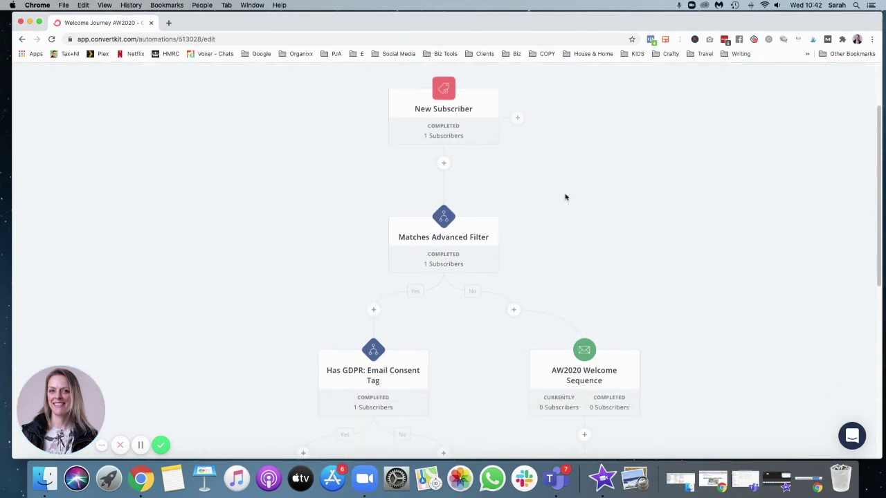
scroll(647, 234, "down", 3)
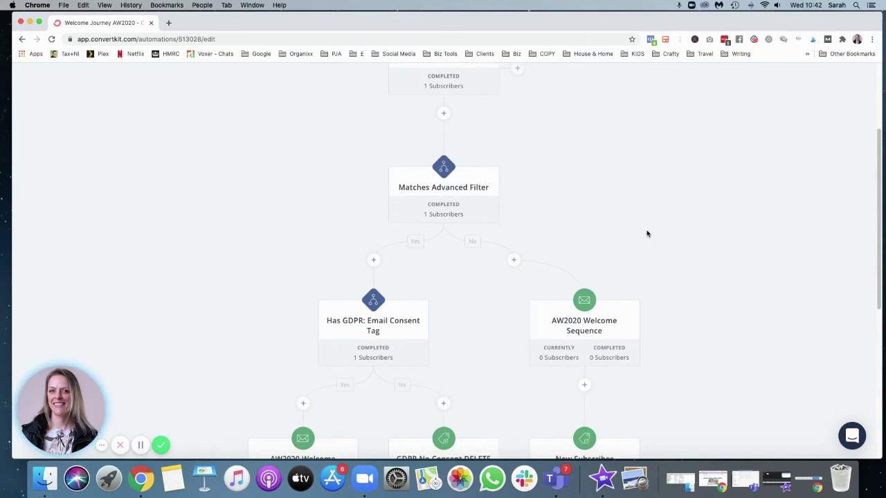
mouse_move(463, 192)
scroll(447, 194, "down", 5)
mouse_move(384, 234)
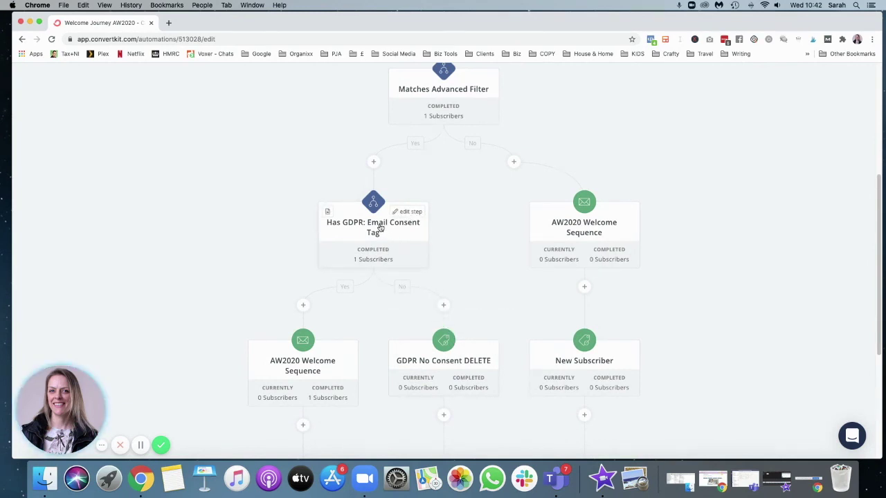
mouse_move(466, 390)
mouse_move(613, 348)
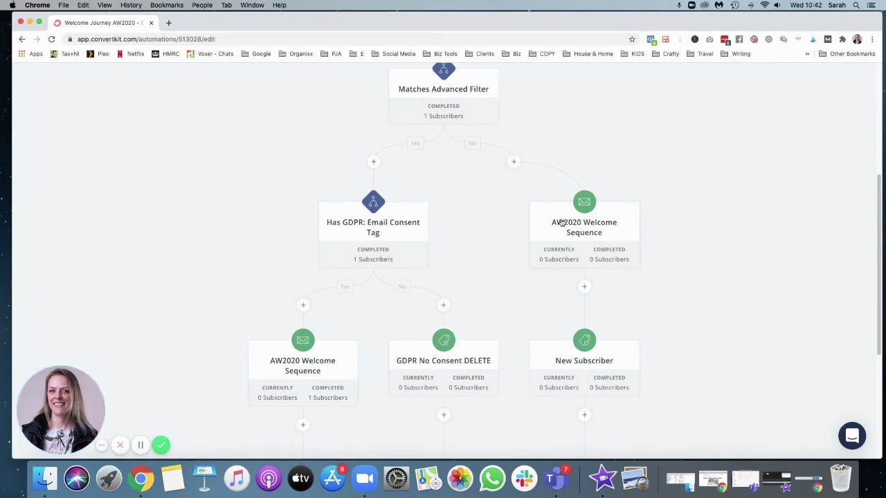
scroll(700, 186, "up", 2)
scroll(702, 187, "up", 5)
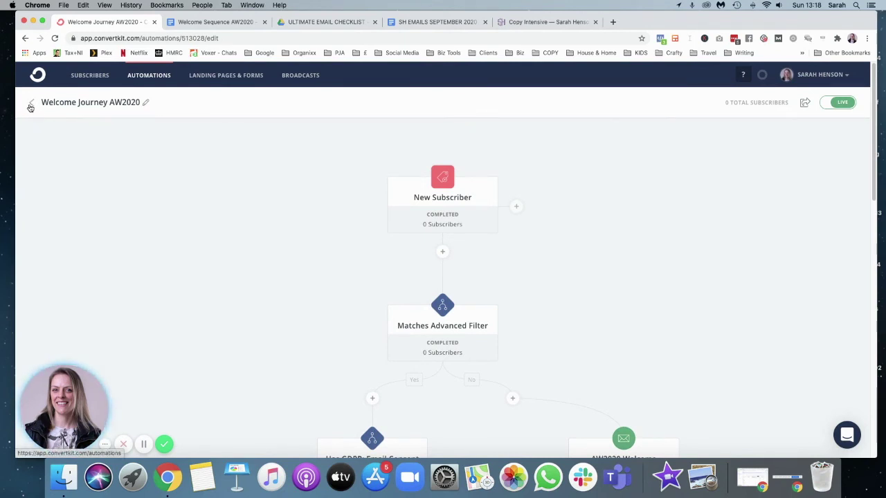
Leave the automation, open the AW2020 Welcome Sequence from the list of sequences and save all of its emails
left_click(31, 106)
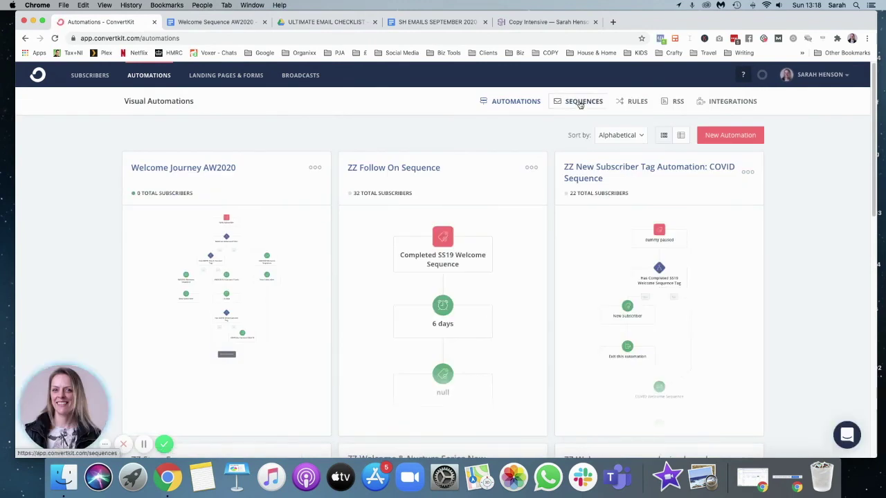
left_click(580, 102)
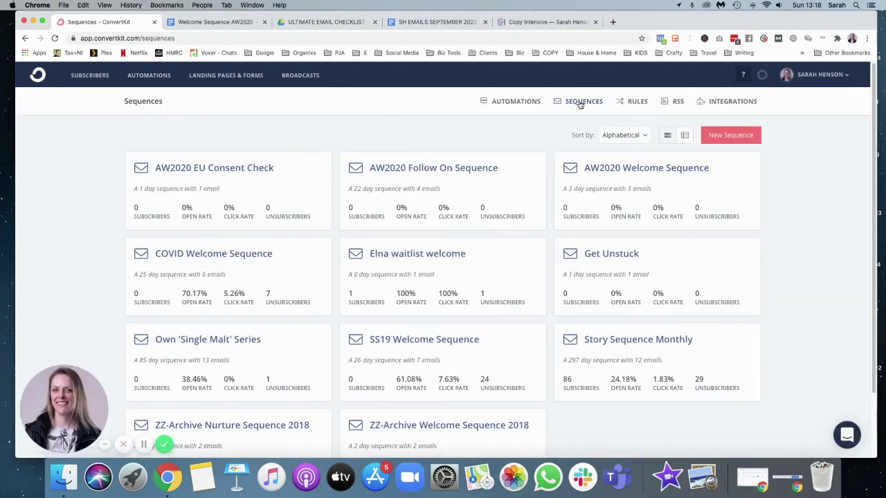
left_click(643, 176)
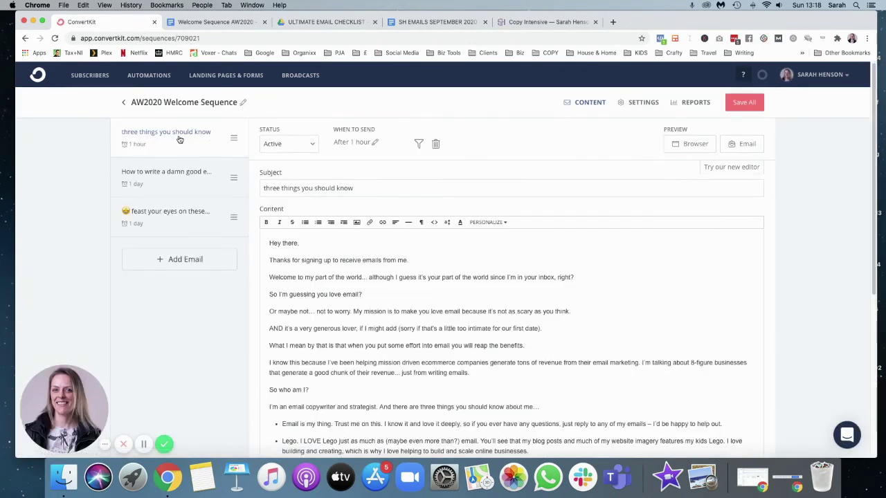
left_click(746, 103)
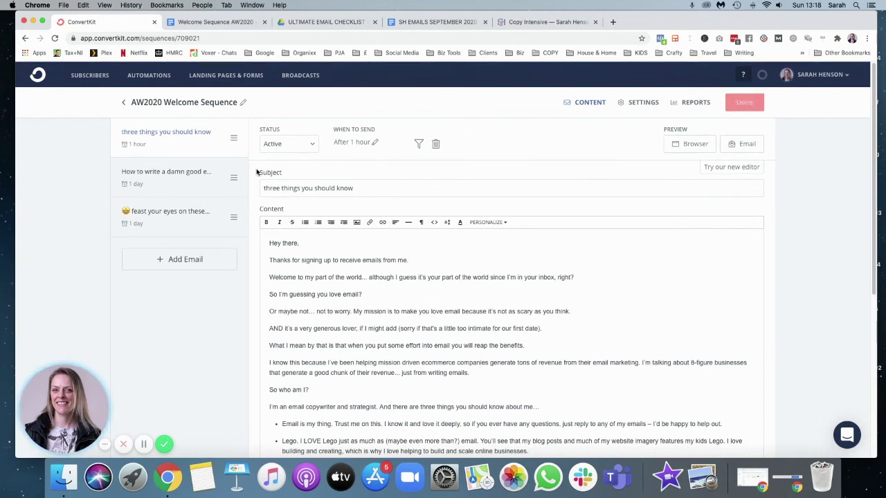